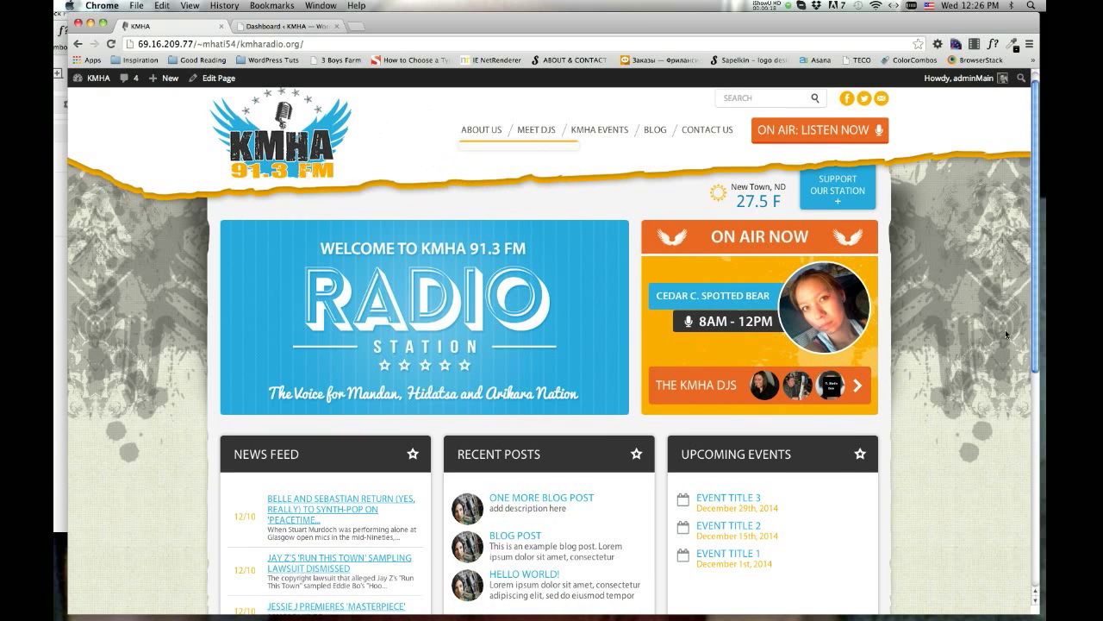
Step: Open the general settings in the WordPress dashboard and review the site title and tagline fields
left_click(267, 26)
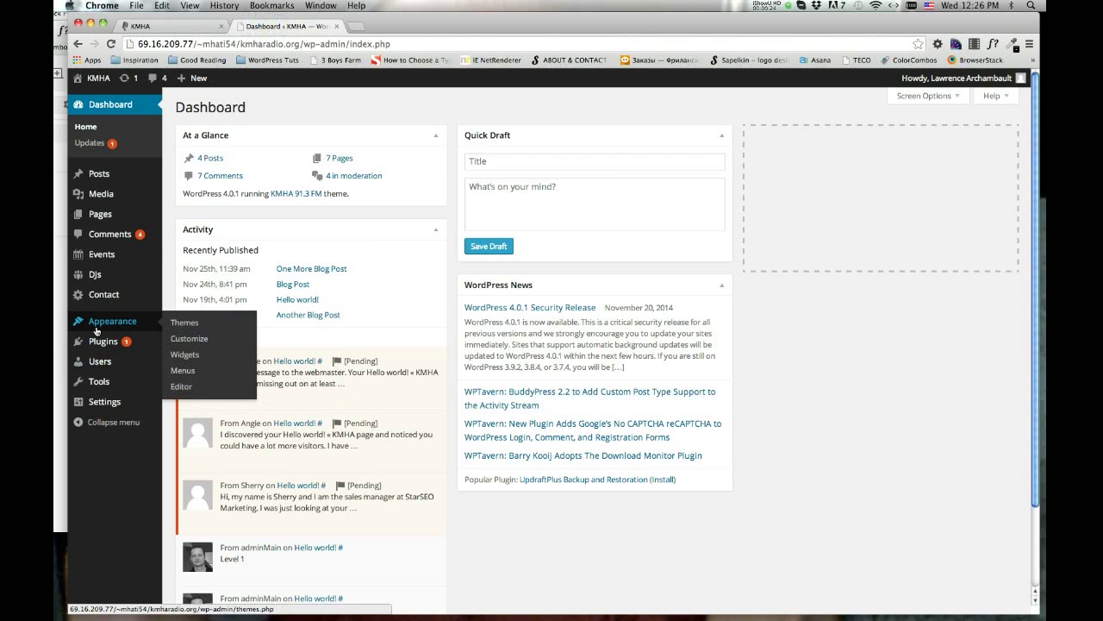
left_click(105, 403)
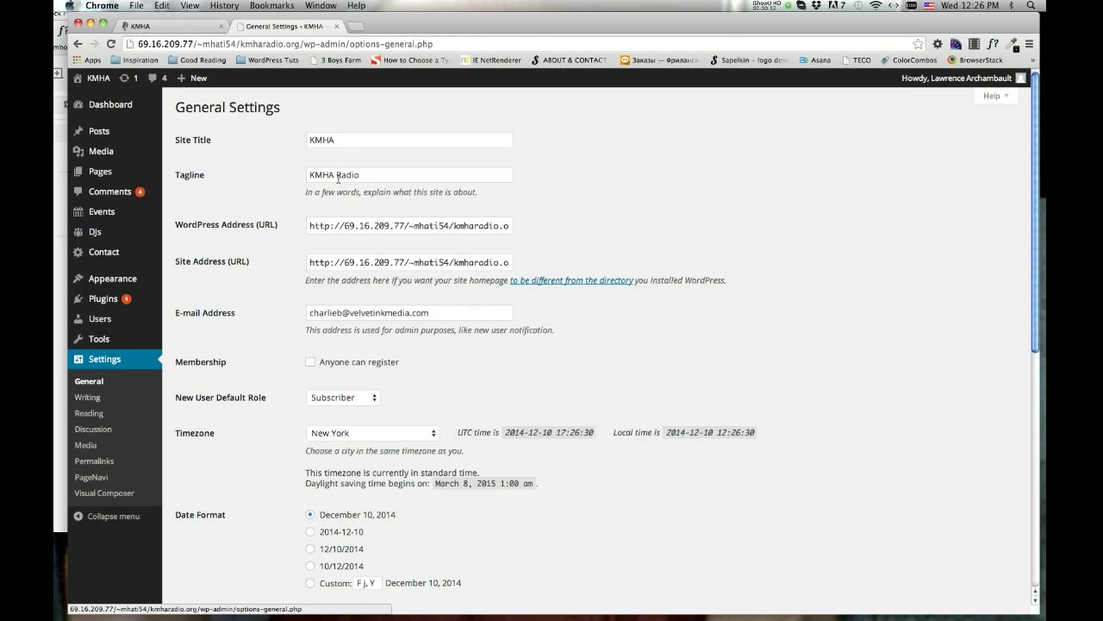
double_click(338, 140)
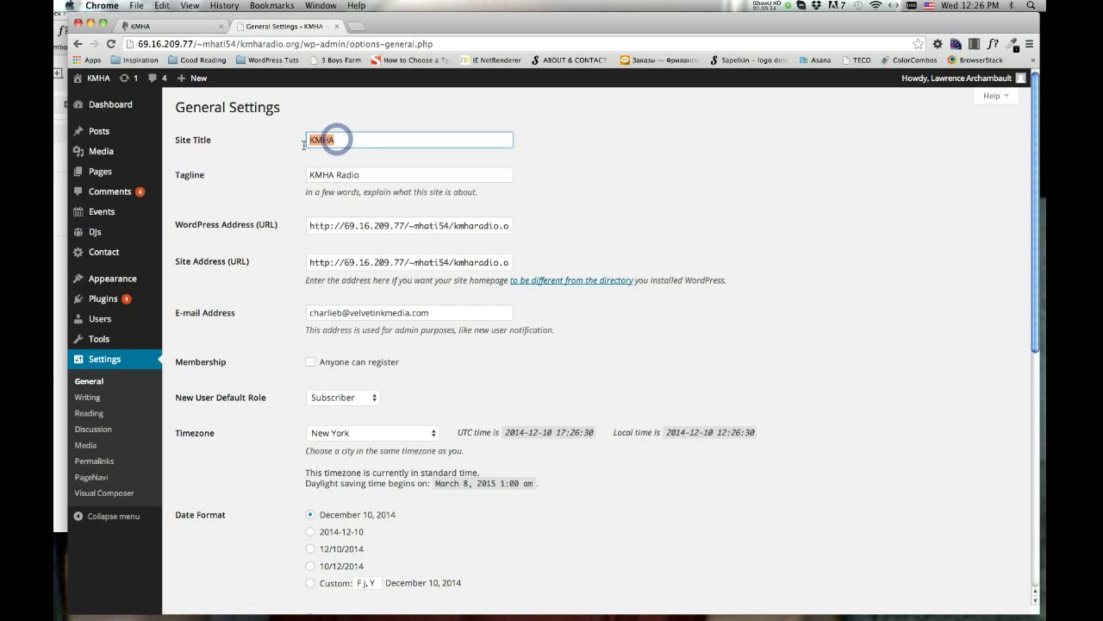
triple_click(366, 174)
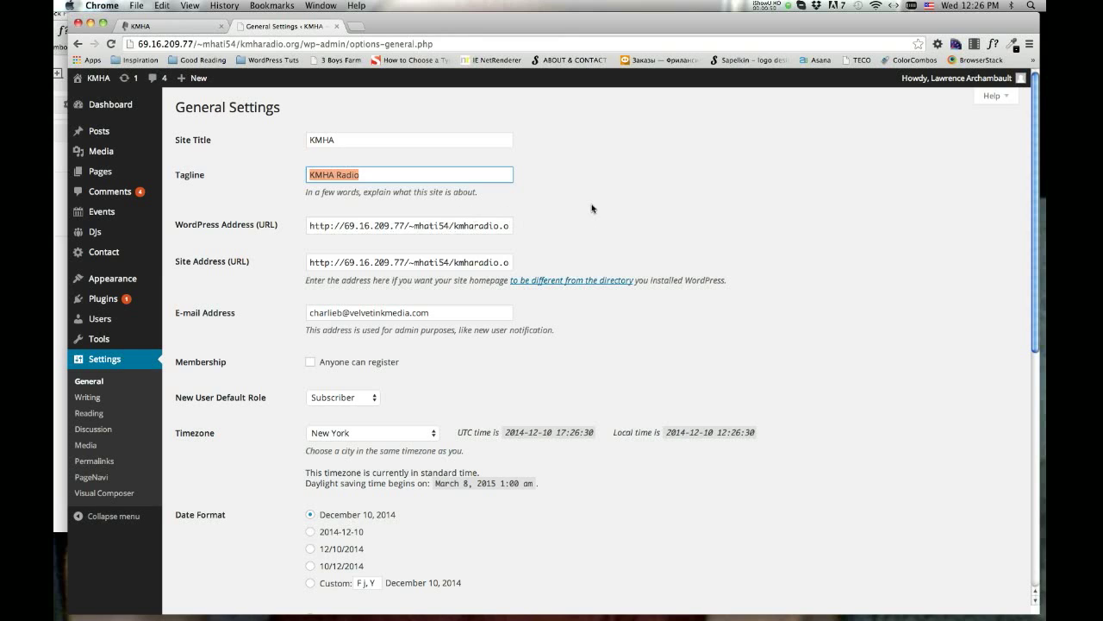
Step: Review the WordPress and site address fields and highlight the admin e-mail address in the general settings
scroll(423, 239, "down", 1)
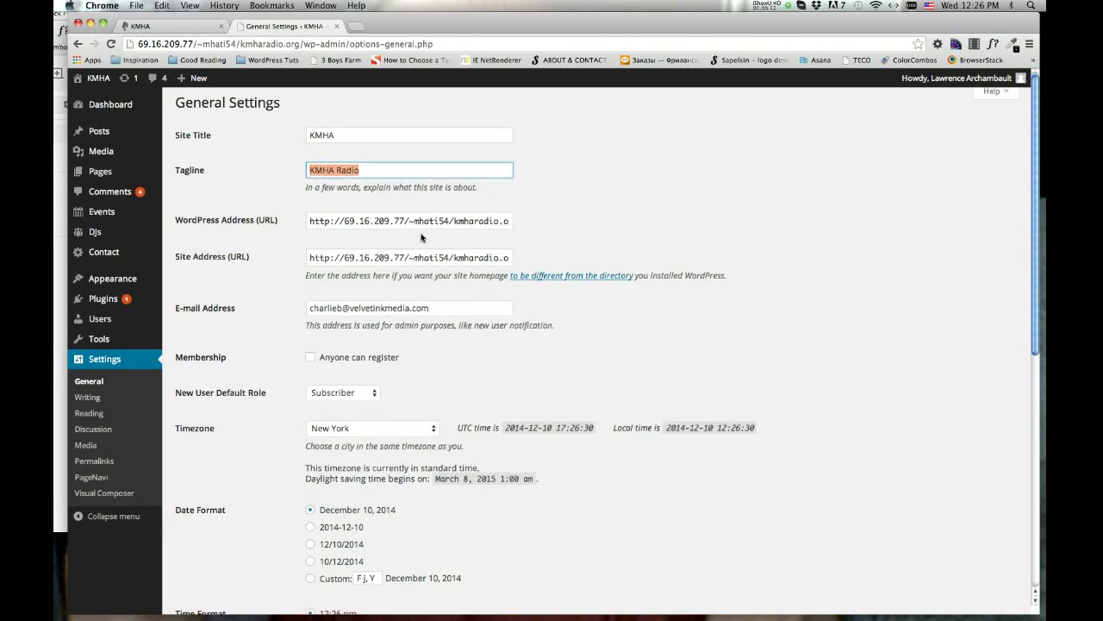
scroll(423, 239, "down", 2)
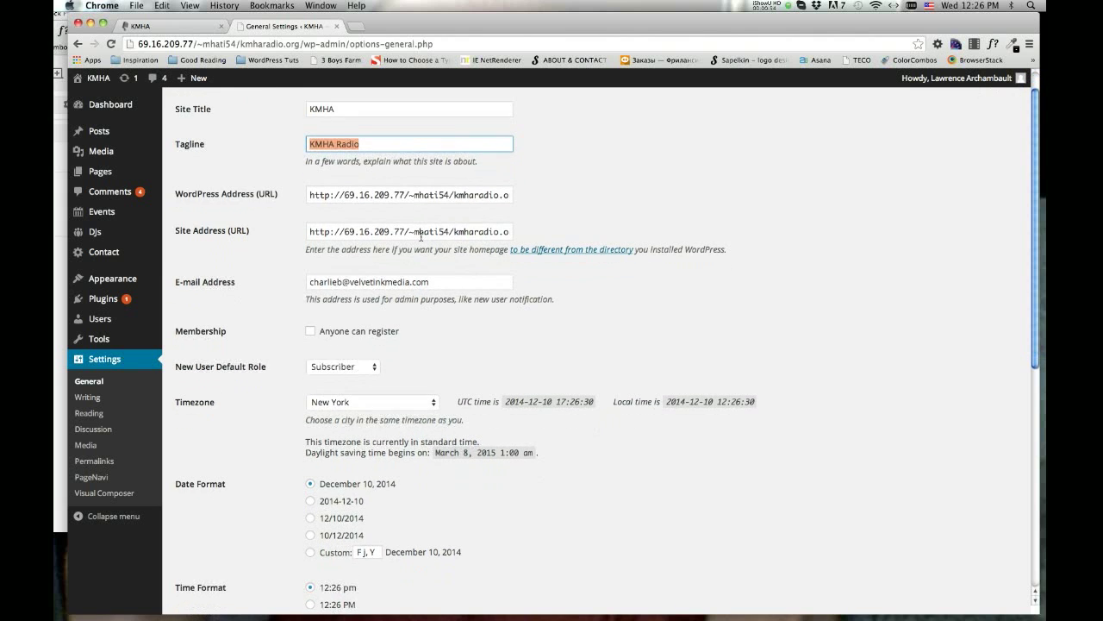
left_click(308, 276)
left_click_drag(308, 276, 429, 276)
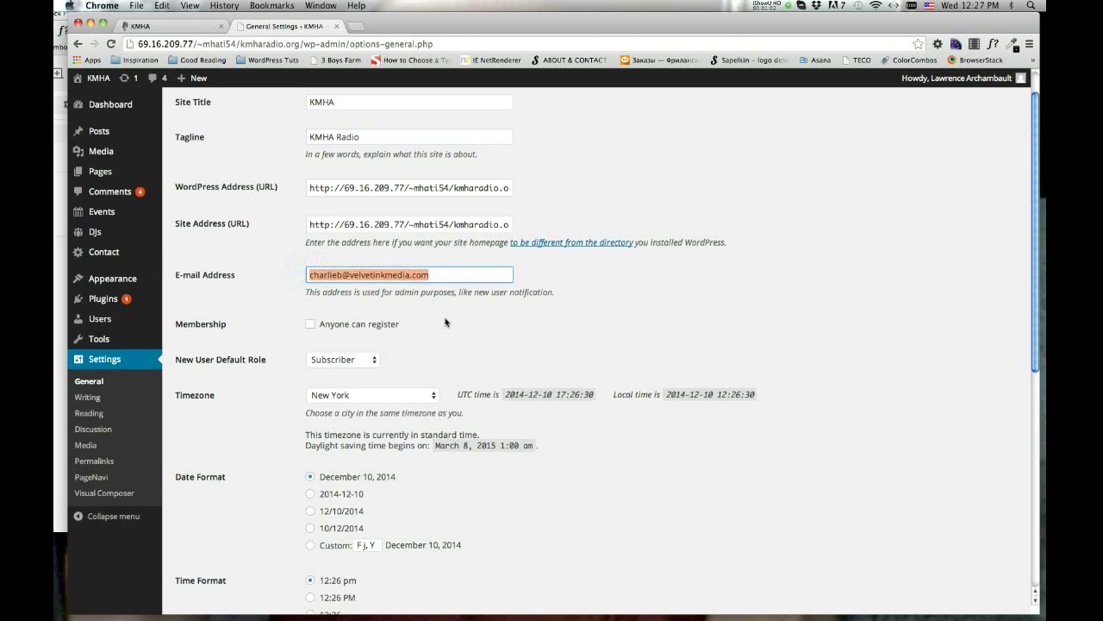
scroll(446, 321, "down", 1)
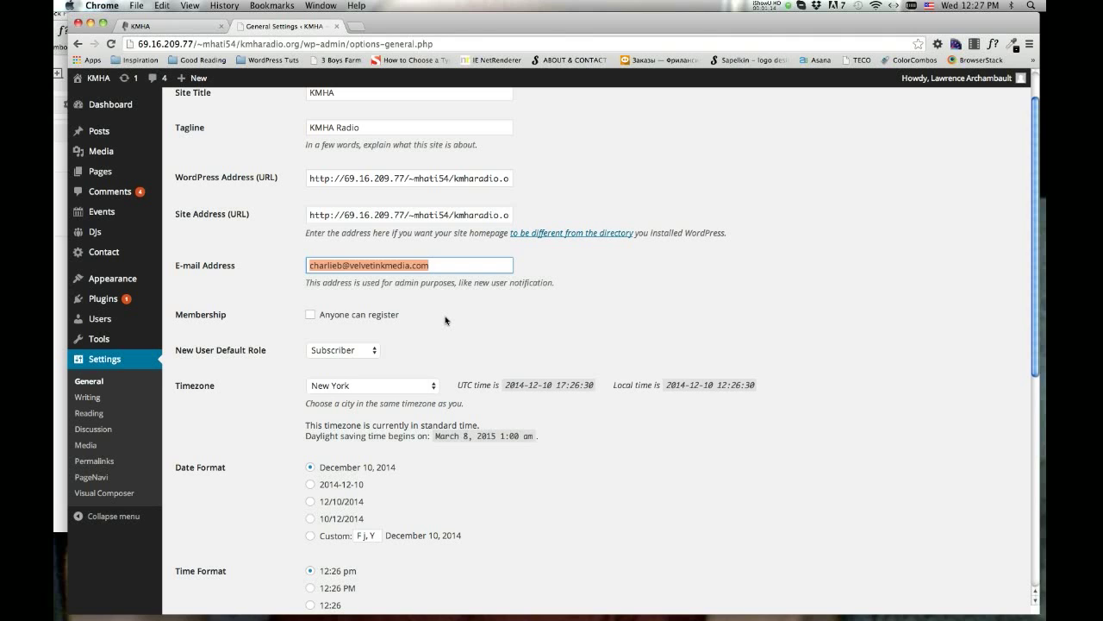
mouse_move(83, 324)
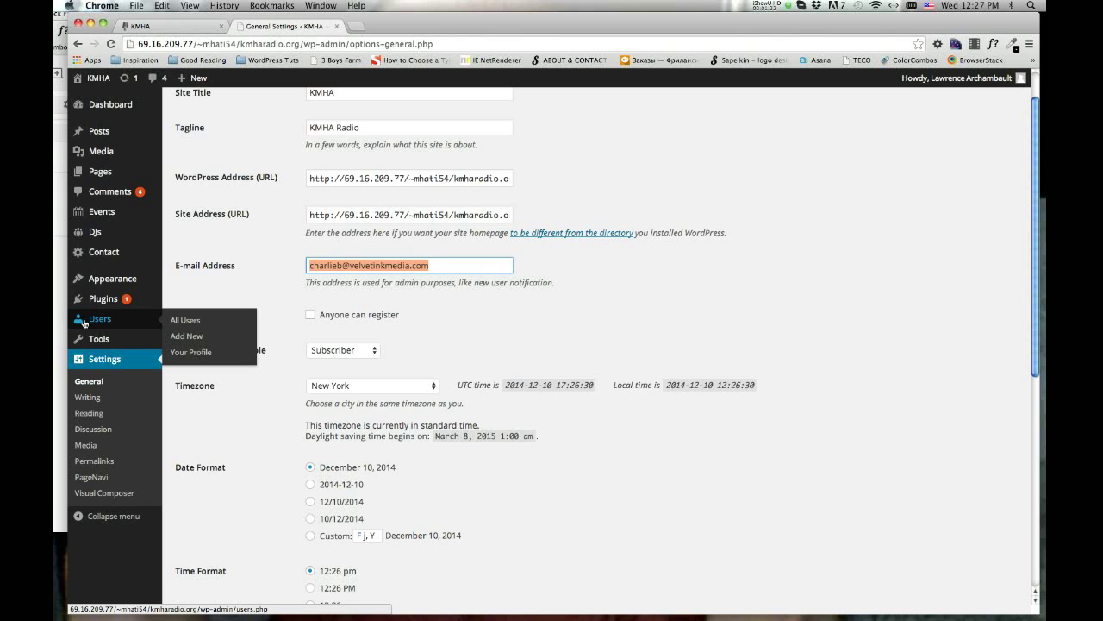
Step: Review the timezone, date format and time format options in the general settings
scroll(571, 316, "down", 1)
scroll(571, 316, "down", 5)
scroll(578, 302, "down", 1)
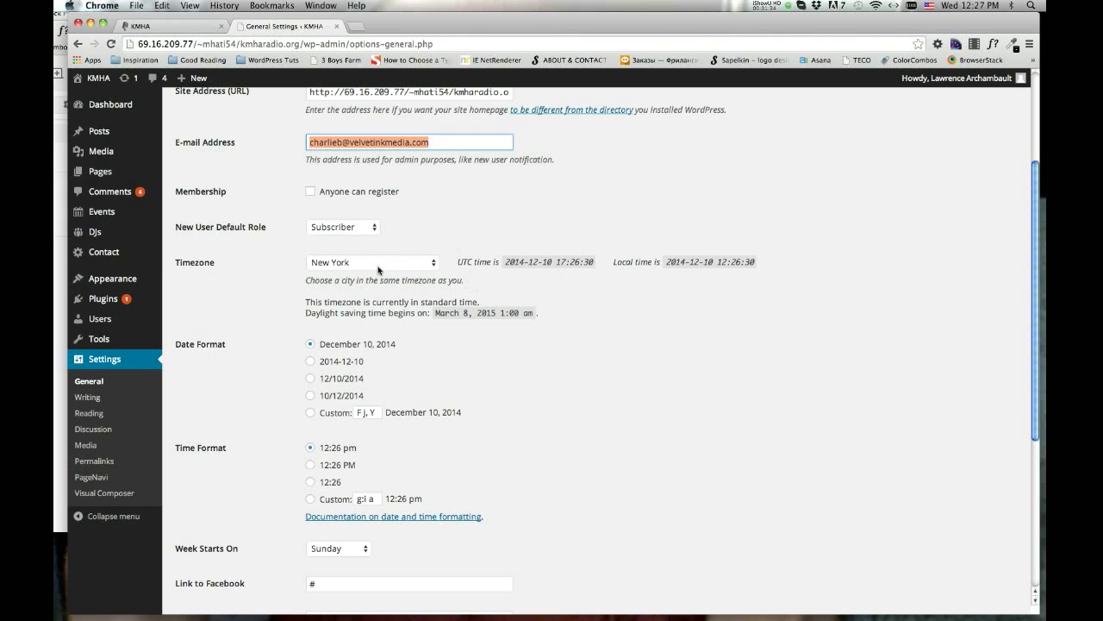
scroll(553, 350, "down", 5)
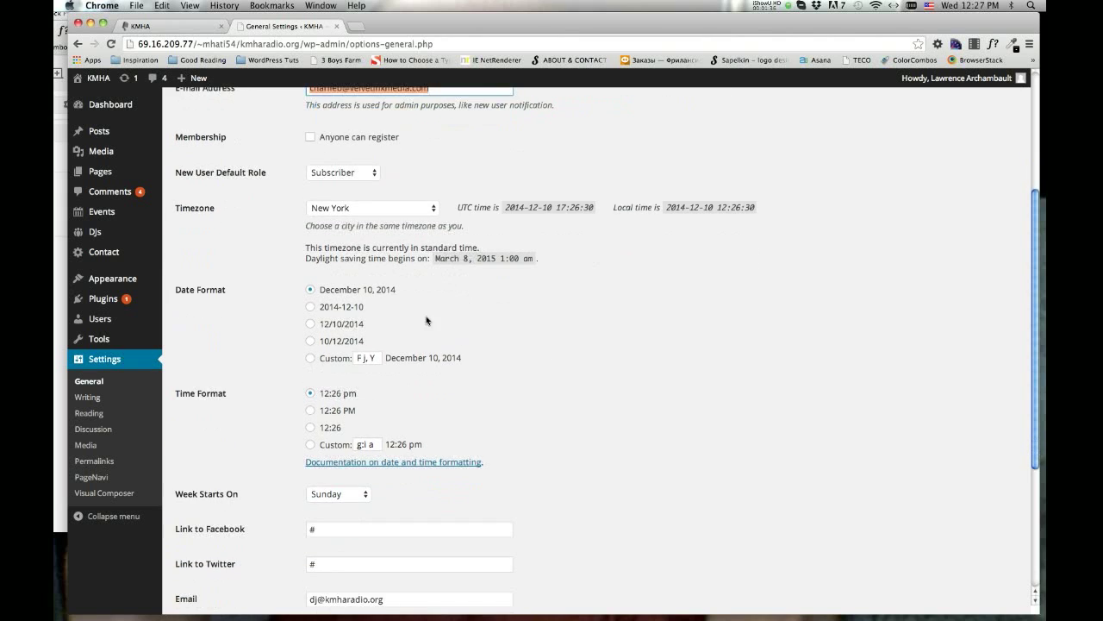
scroll(542, 379, "down", 5)
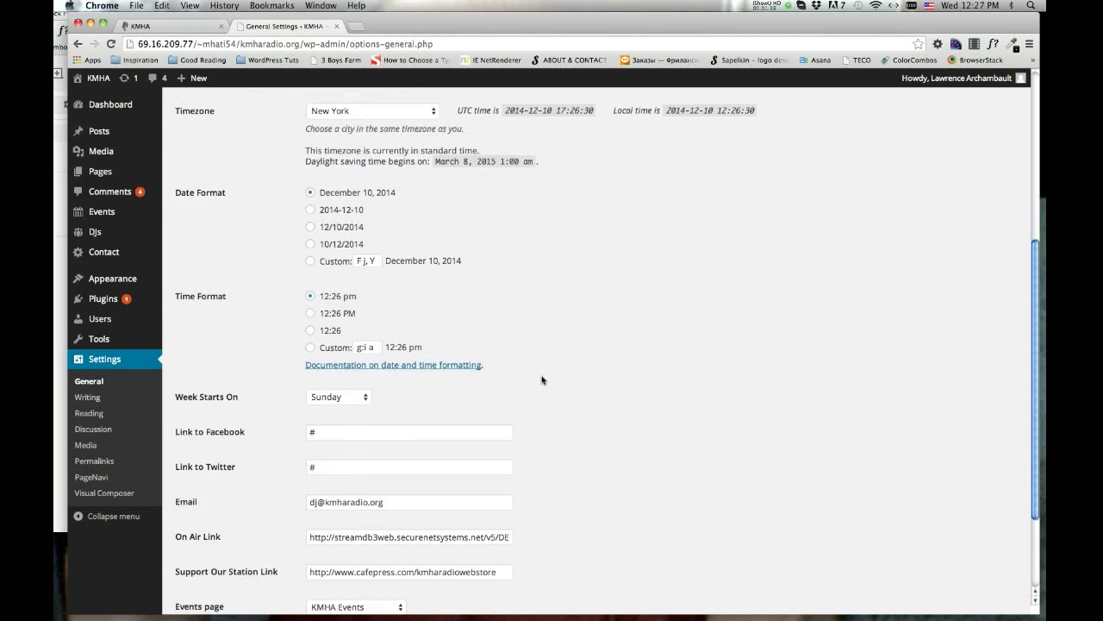
scroll(542, 380, "down", 5)
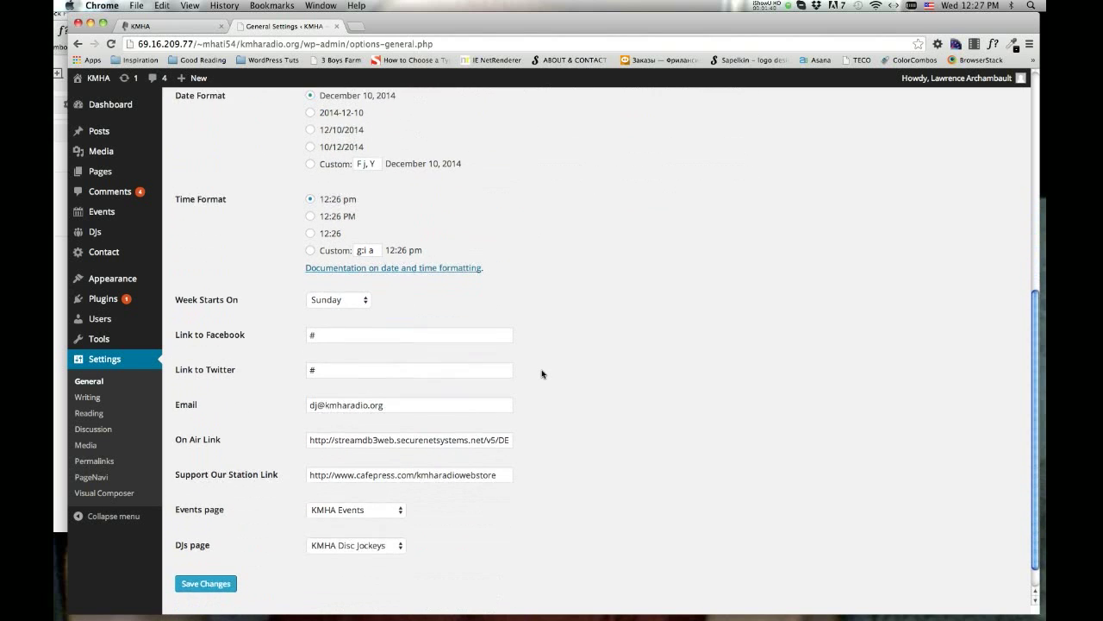
Step: Examine the Facebook, Twitter and email link settings and compare them with the header icons on the live KMHA homepage
scroll(541, 373, "down", 1)
double_click(336, 326)
double_click(324, 360)
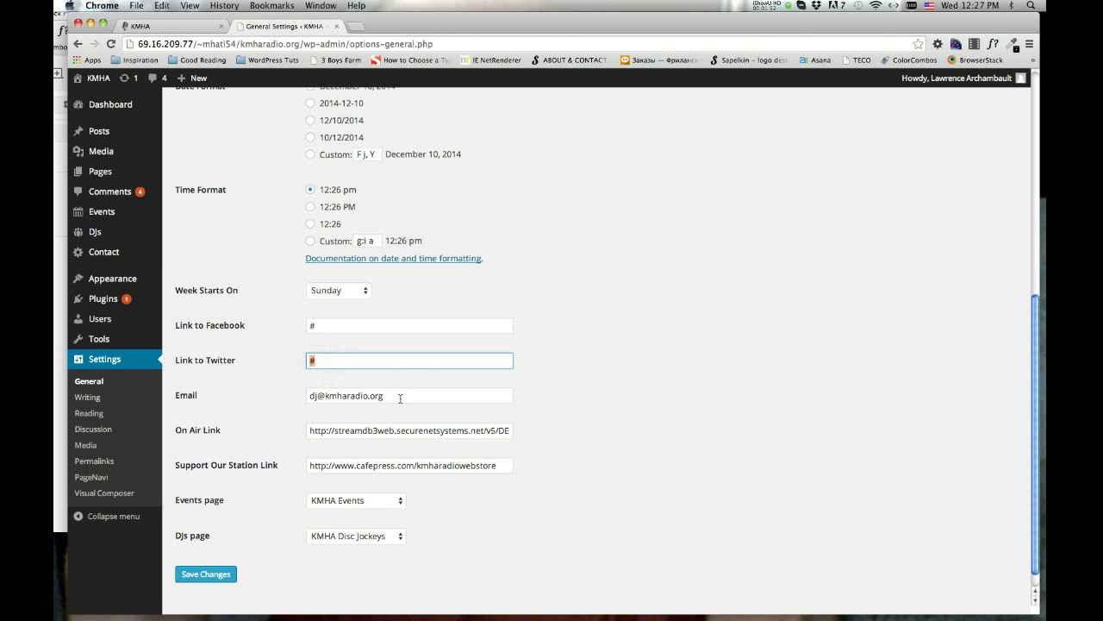
left_click(177, 26)
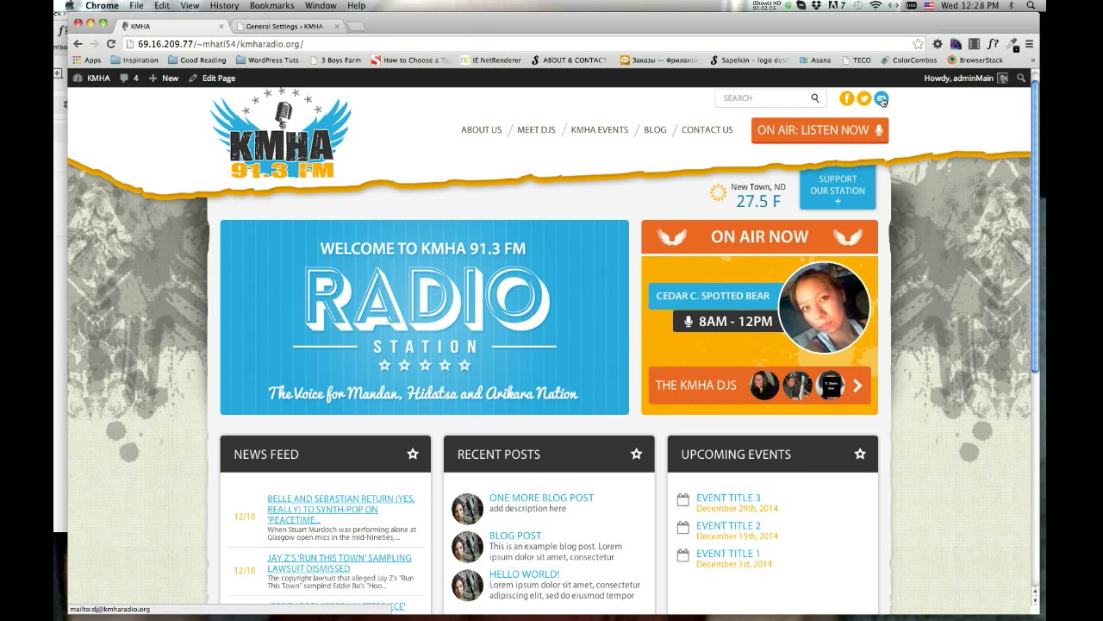
left_click(278, 26)
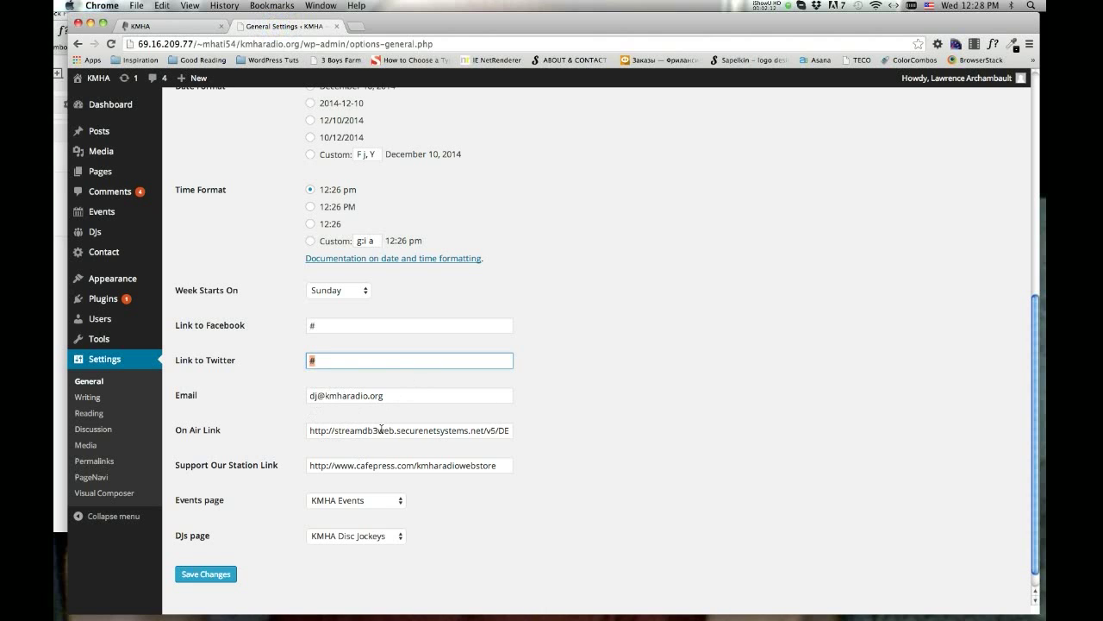
Step: Compare the On Air Link setting with the homepage's listen button and highlight the Support Our Station link in the general settings
left_click(178, 27)
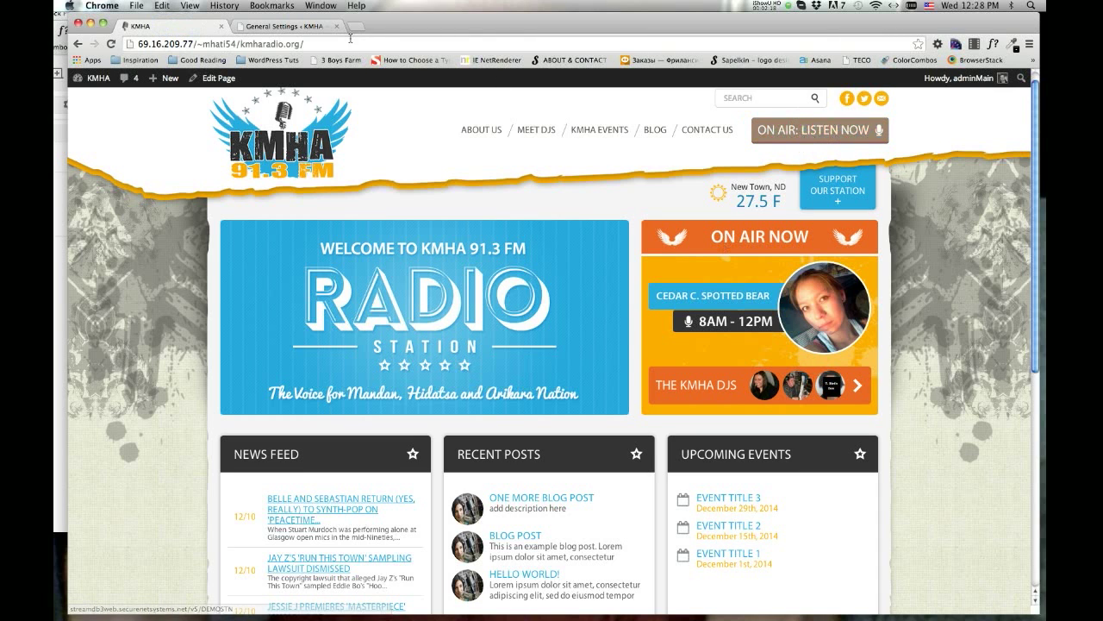
left_click(289, 27)
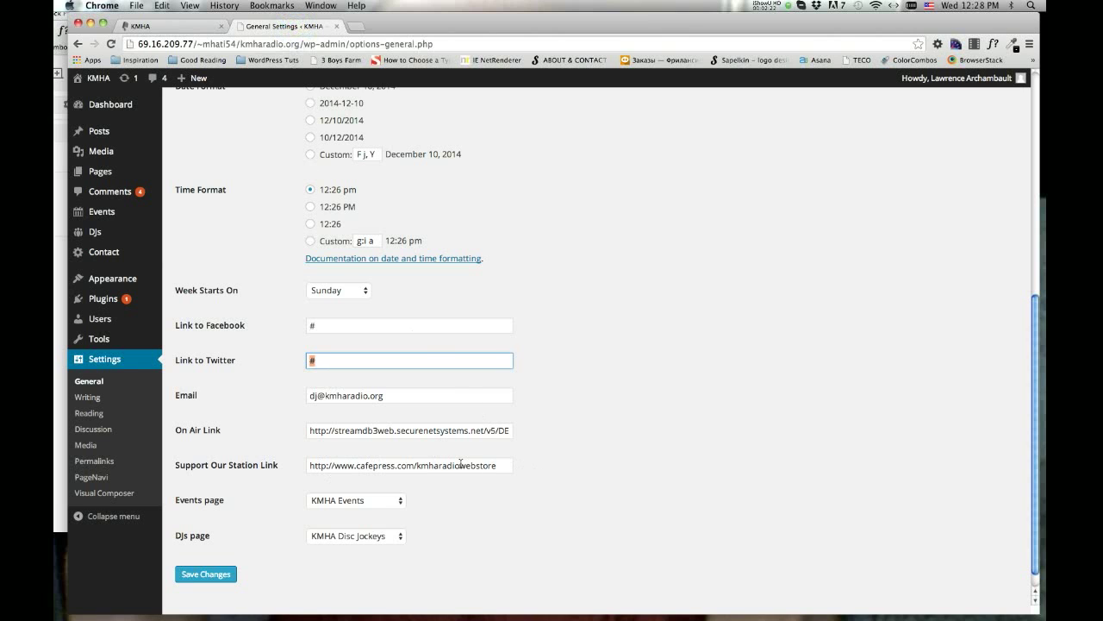
left_click_drag(498, 468, 303, 468)
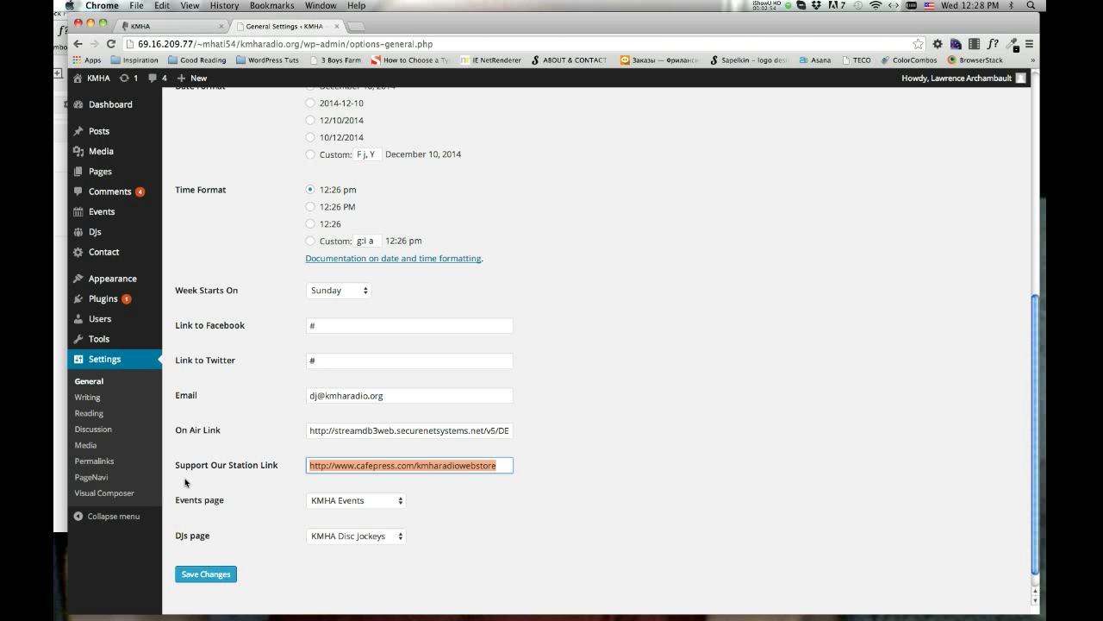
Step: Load the Header menu for editing and compare its structure with the navigation on the live KMHA homepage
mouse_move(129, 284)
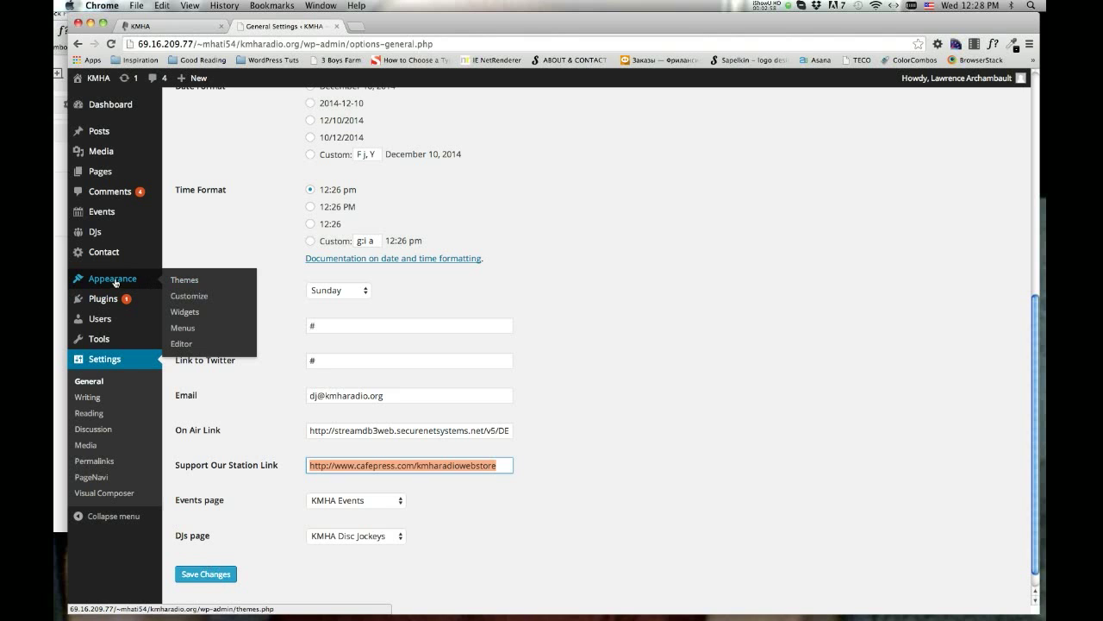
left_click(187, 328)
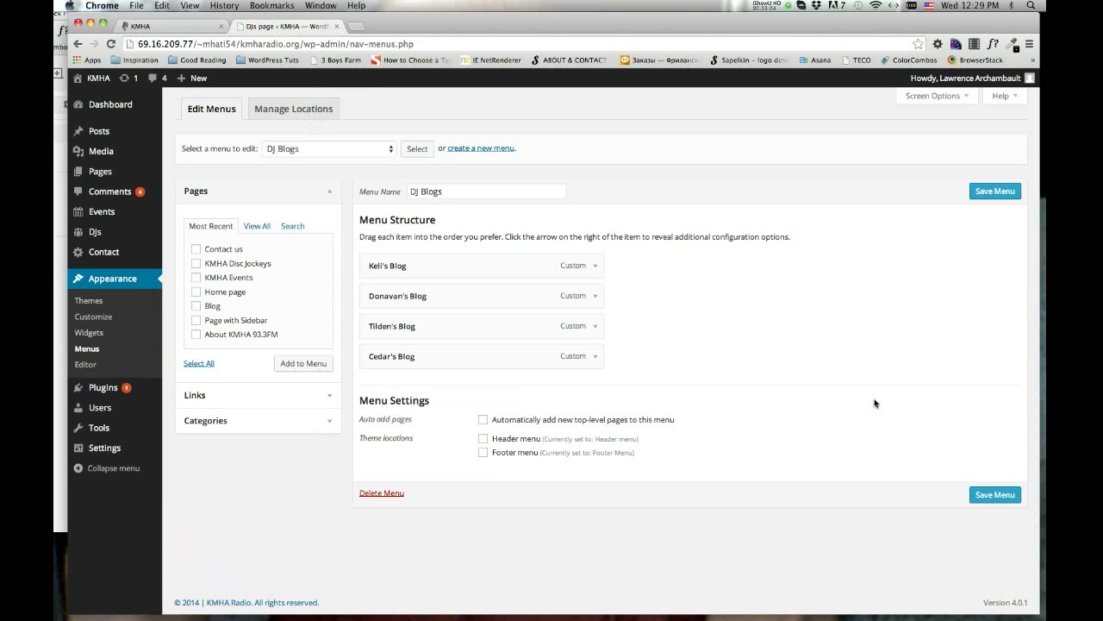
left_click(390, 152)
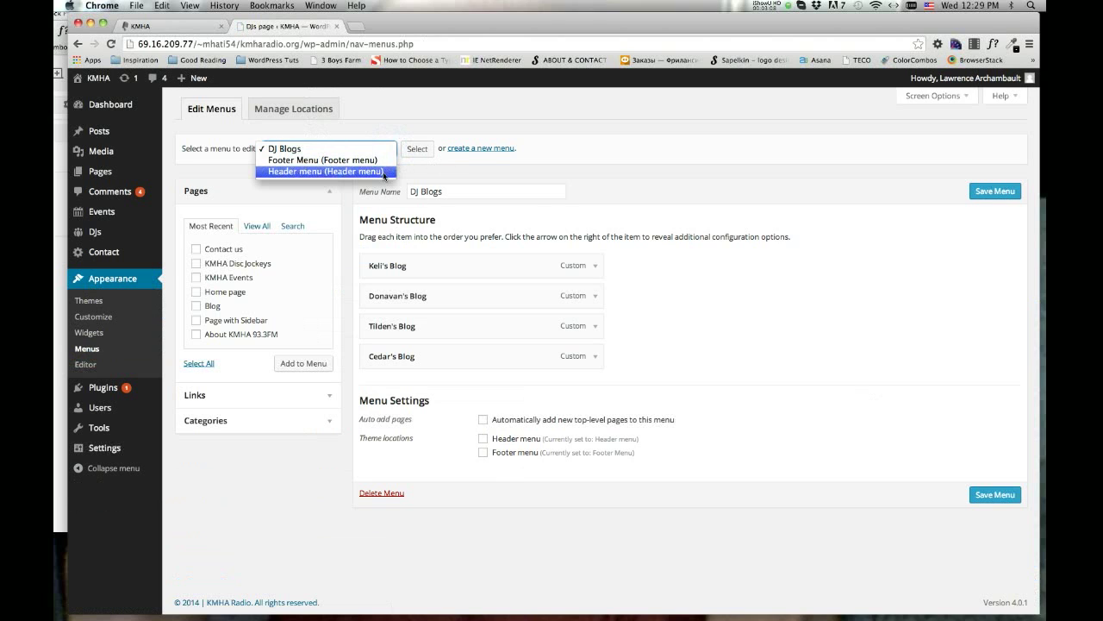
left_click(384, 172)
left_click(415, 147)
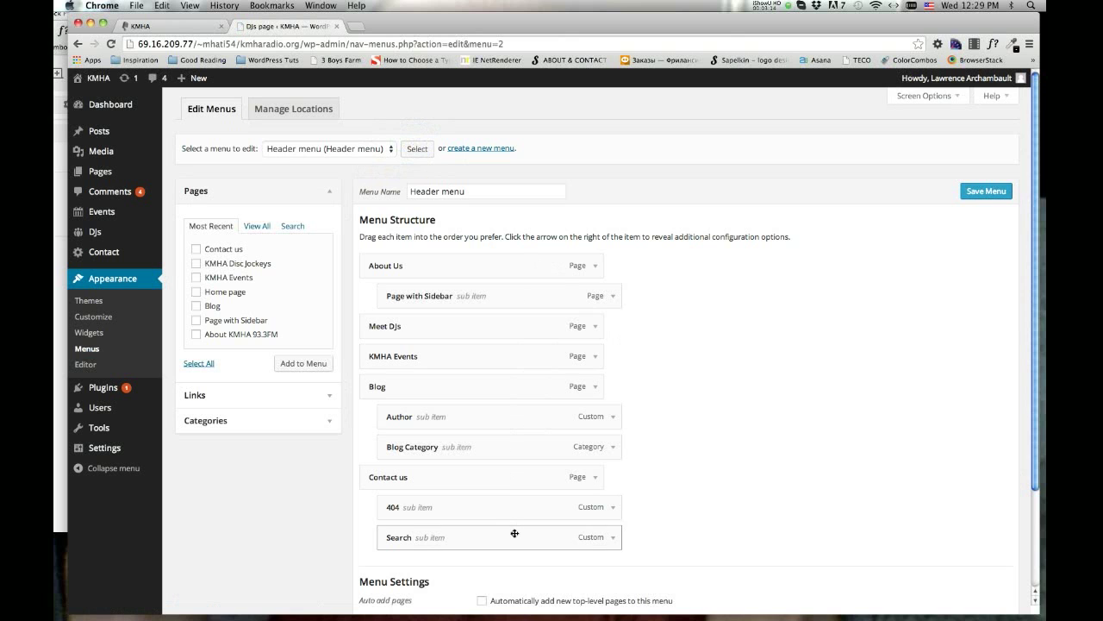
left_click(187, 28)
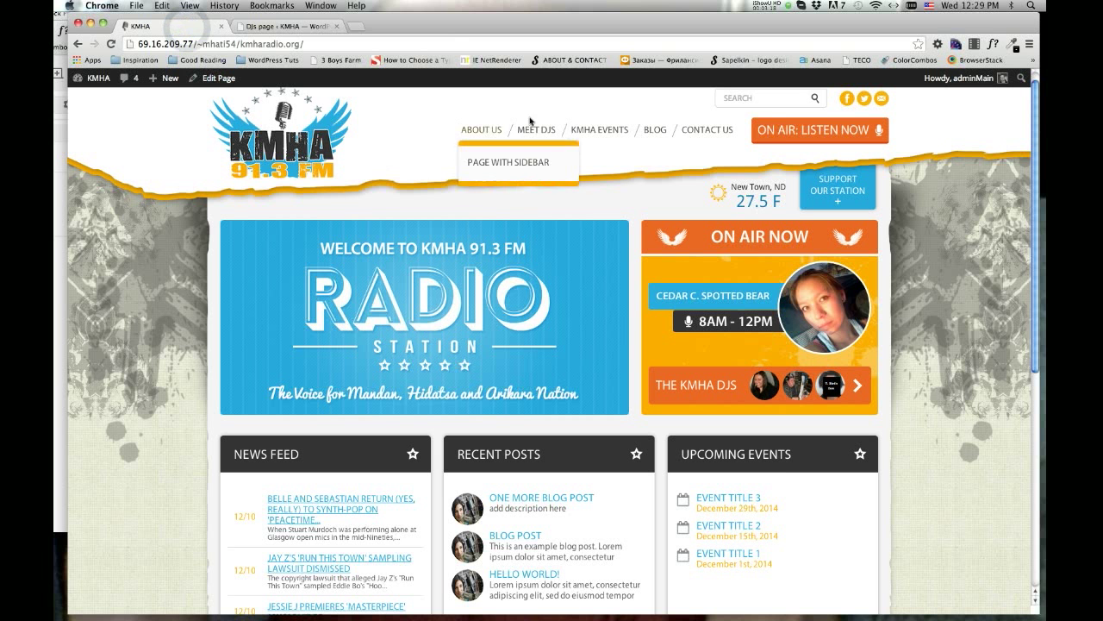
left_click(278, 27)
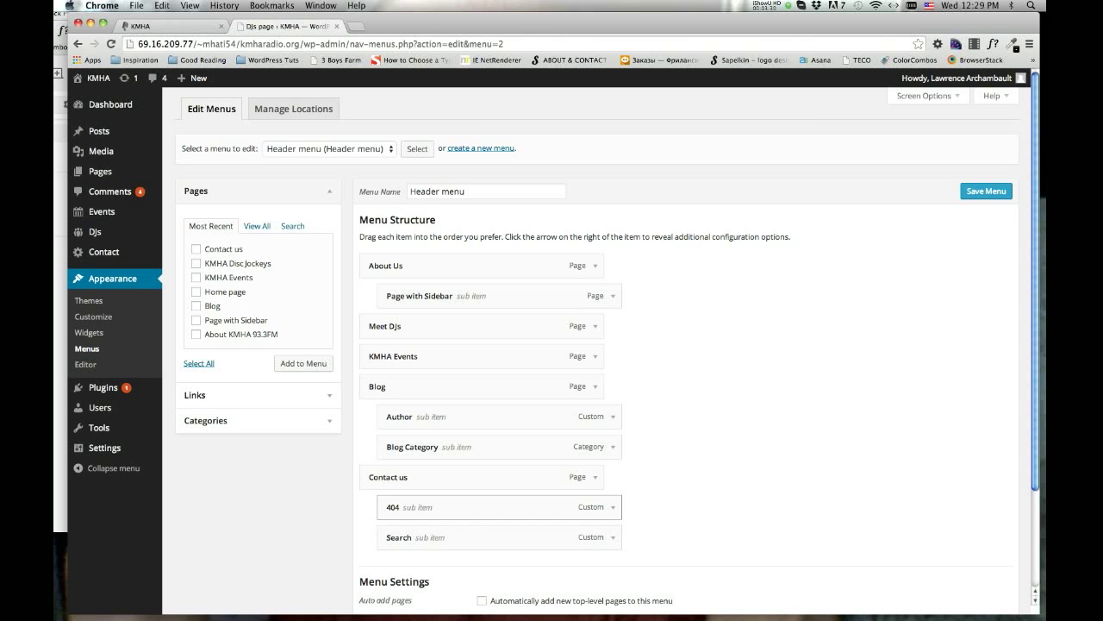
Step: Add the Contact us, KMHA Disc Jockeys and KMHA Events pages to the Header menu and move KMHA Events above KMHA Disc Jockeys
left_click(194, 250)
left_click(195, 264)
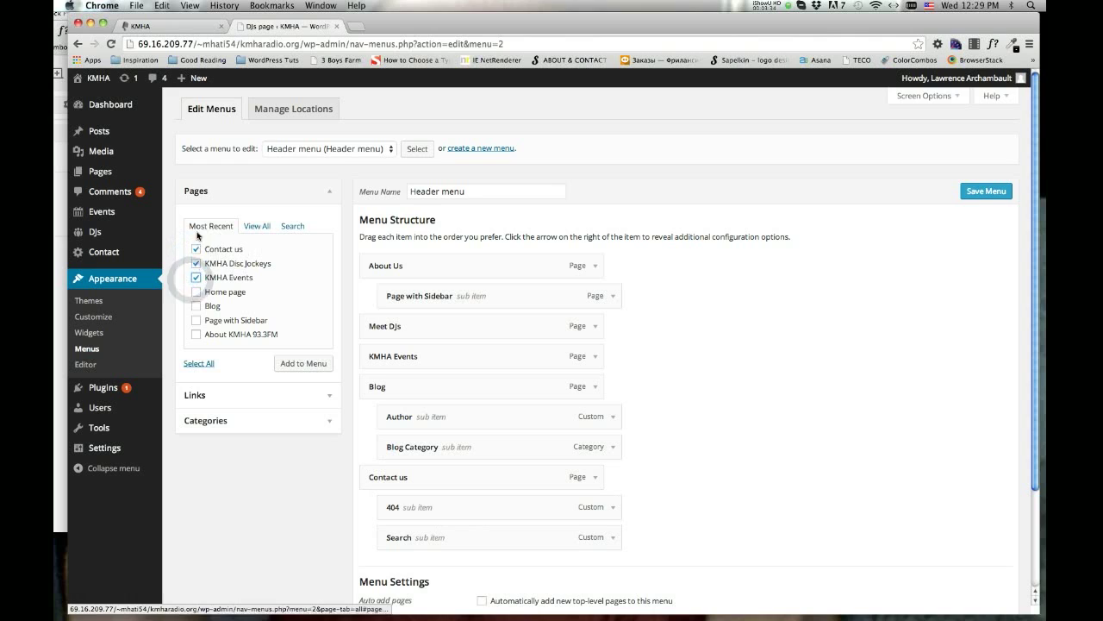
left_click(302, 365)
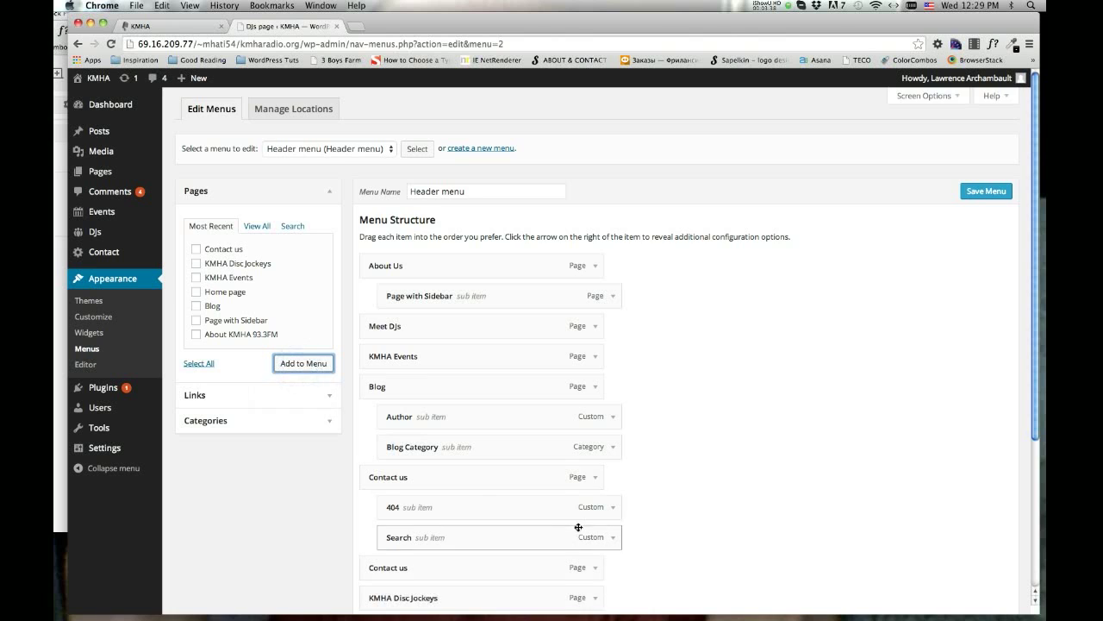
scroll(578, 457, "down", 3)
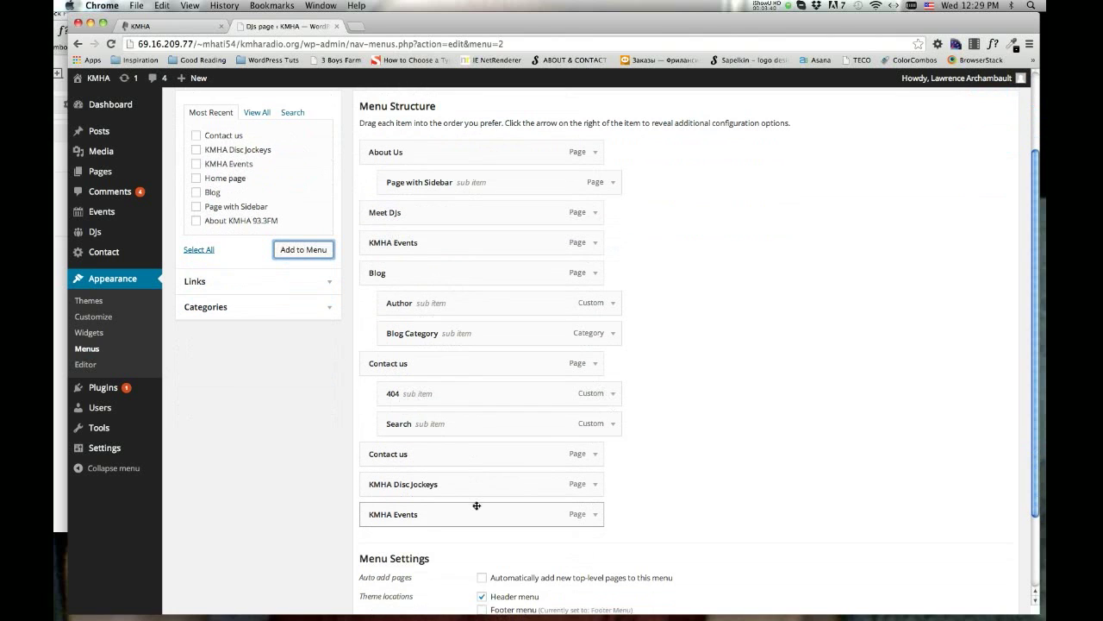
left_click_drag(477, 520, 475, 492)
Step: Remove the newly added KMHA Events, Contact us and KMHA Disc Jockeys items from the end of the Header menu
left_click(597, 487)
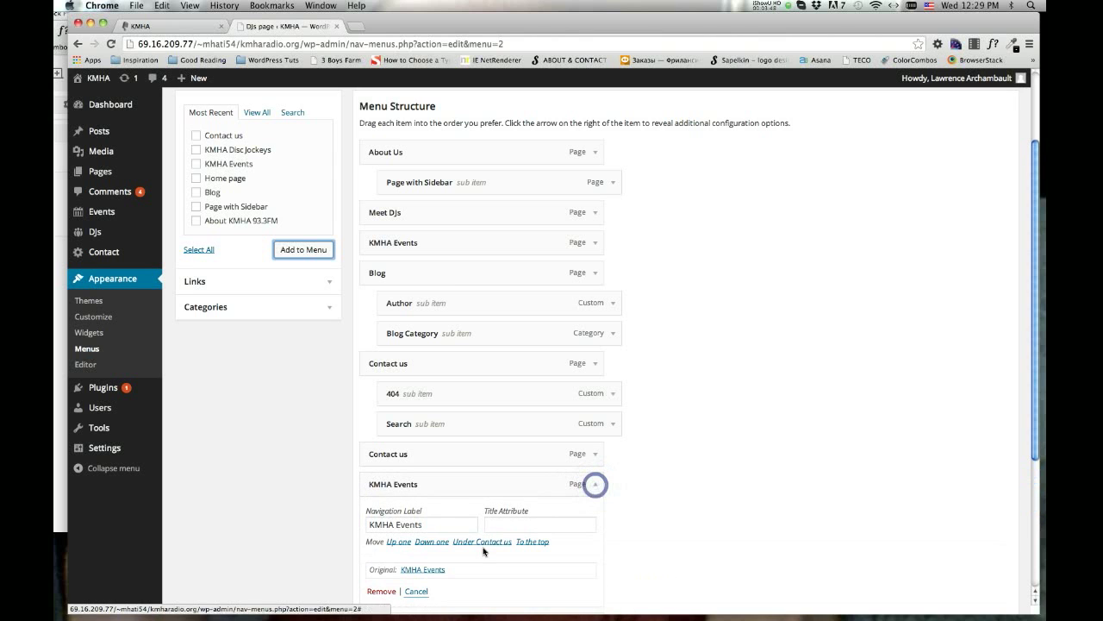
scroll(517, 551, "down", 1)
left_click(385, 563)
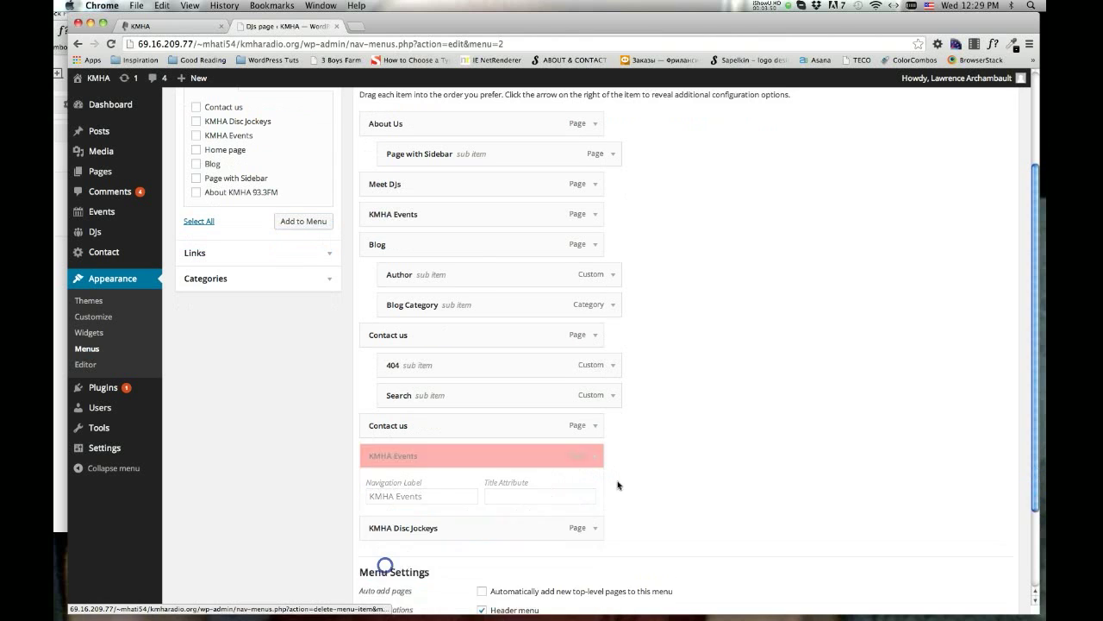
left_click(593, 423)
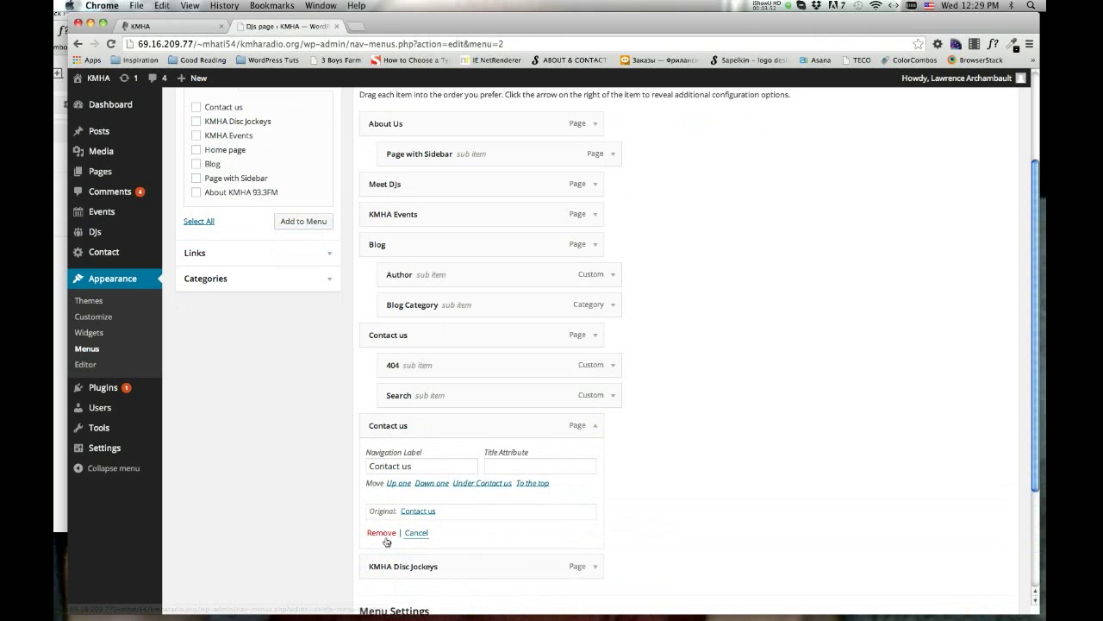
left_click(383, 535)
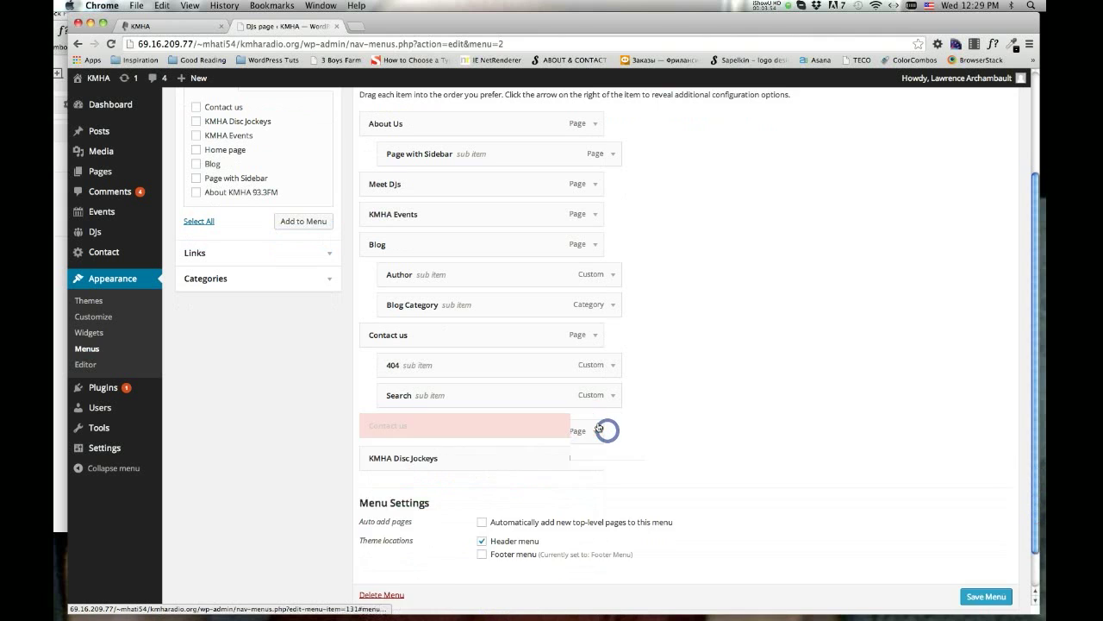
left_click(595, 426)
left_click(377, 532)
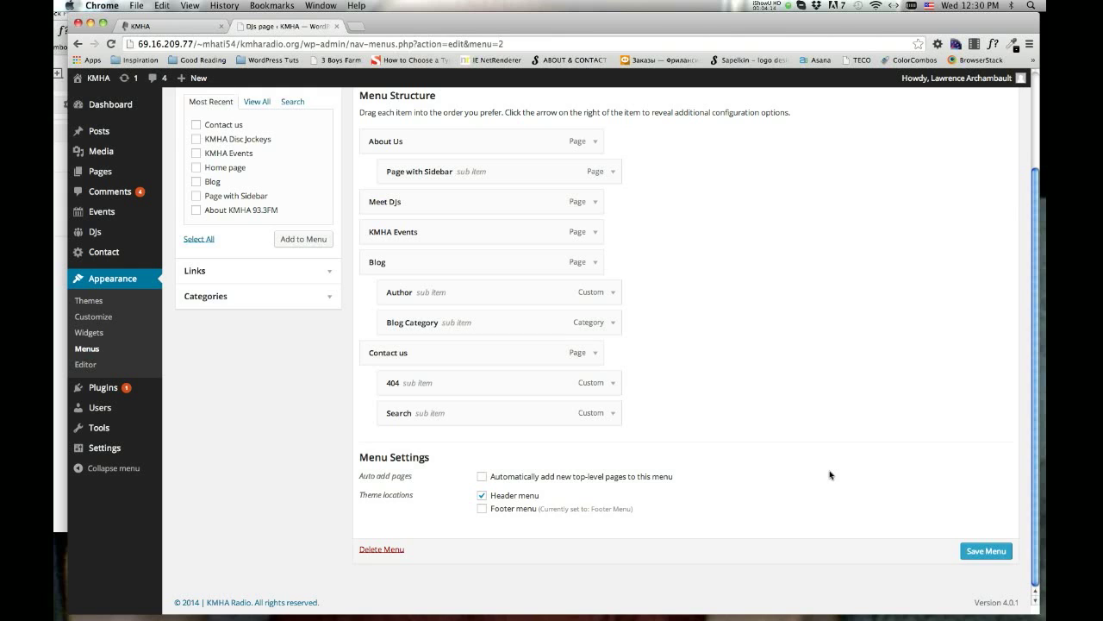
Step: Load the Footer Menu for editing, leaving the Header menu page without saving its changes
scroll(831, 475, "up", 3)
left_click(358, 146)
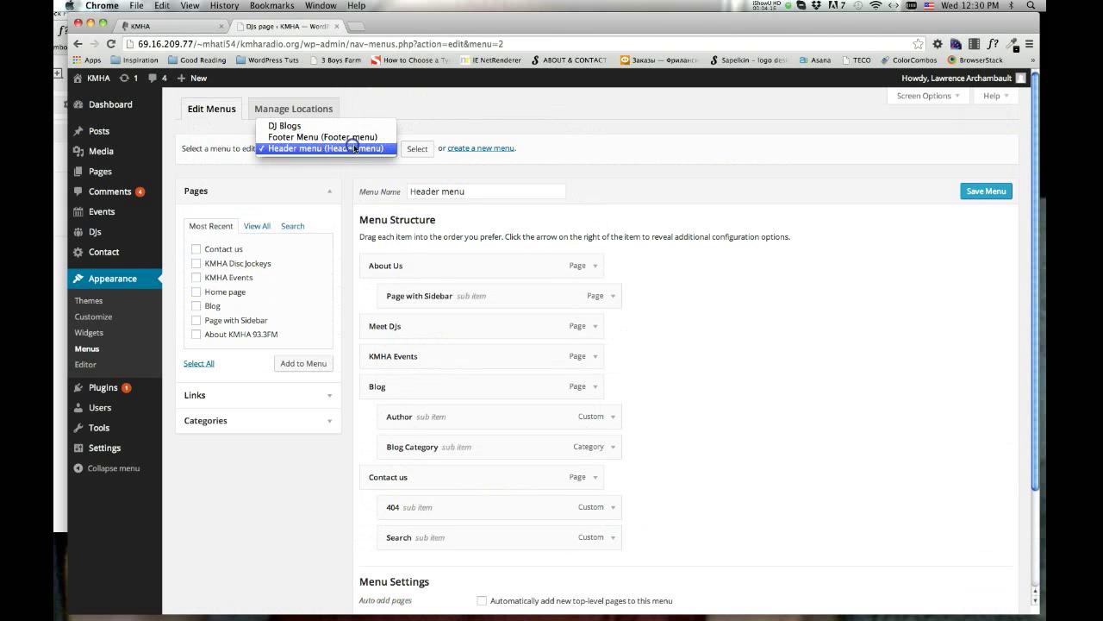
left_click(351, 136)
left_click(417, 148)
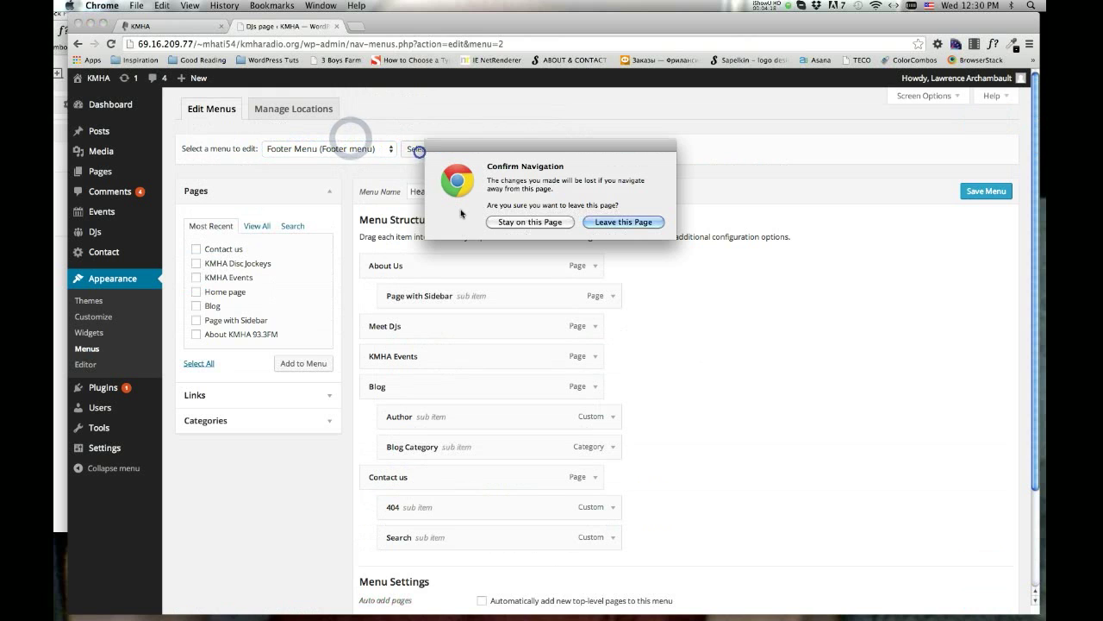
left_click(629, 221)
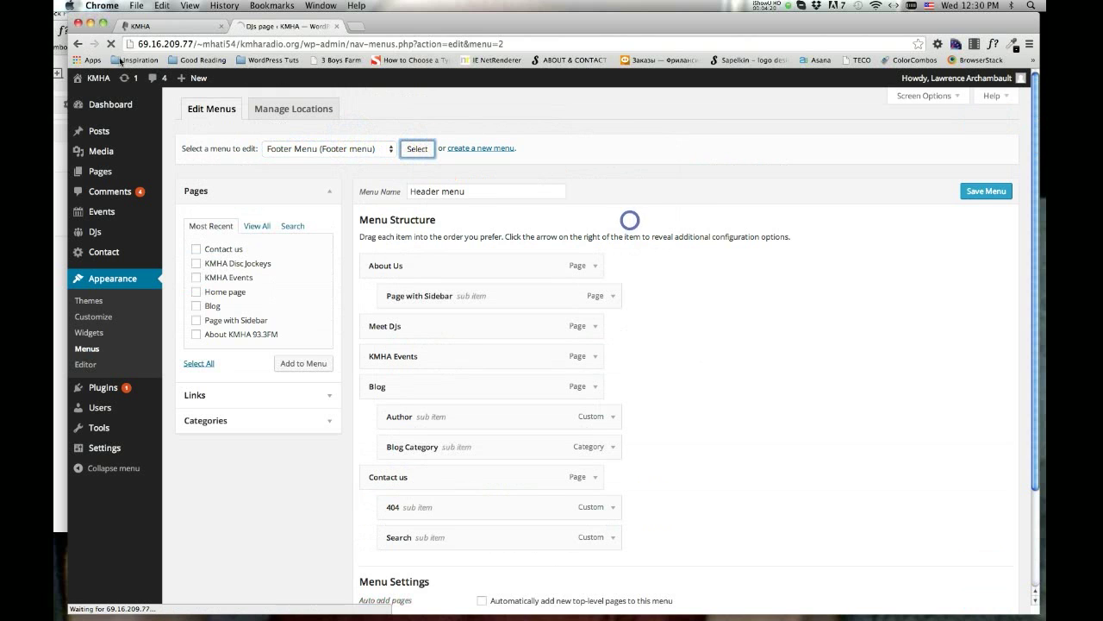
Step: Compare the footer and header links on the live KMHA homepage with the Footer Menu's structure
left_click(140, 27)
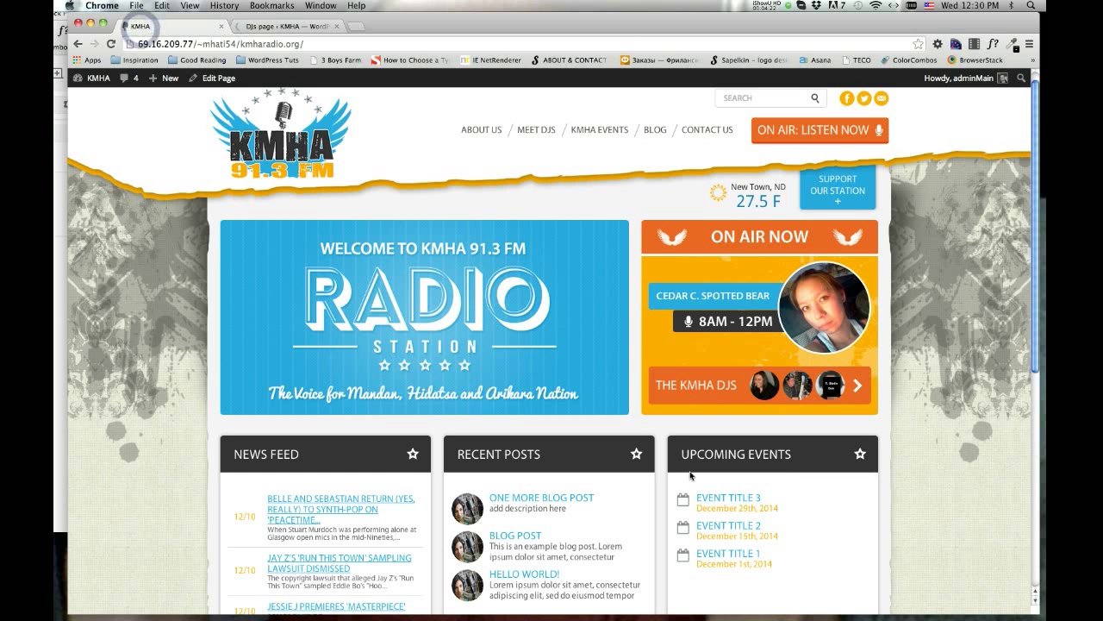
scroll(687, 473, "down", 15)
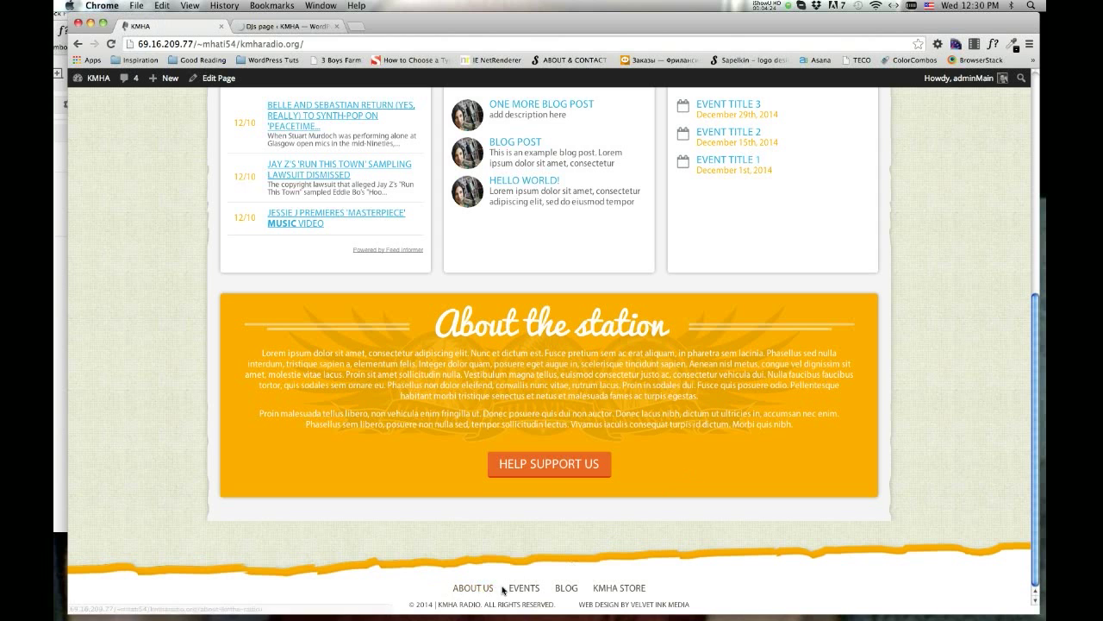
scroll(722, 578, "up", 10)
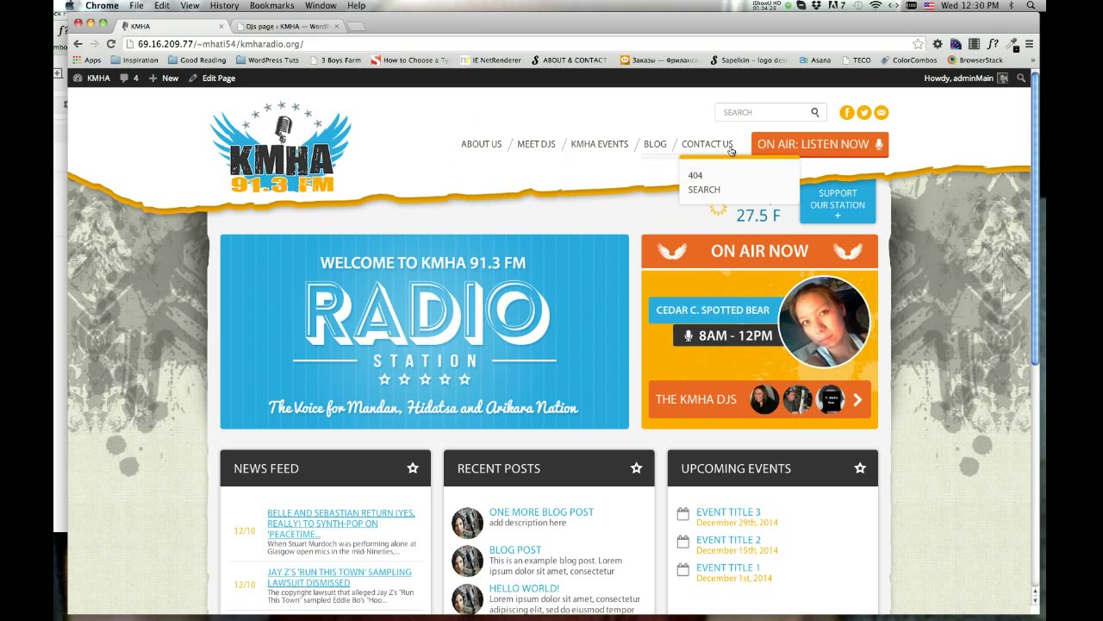
scroll(553, 411, "down", 5)
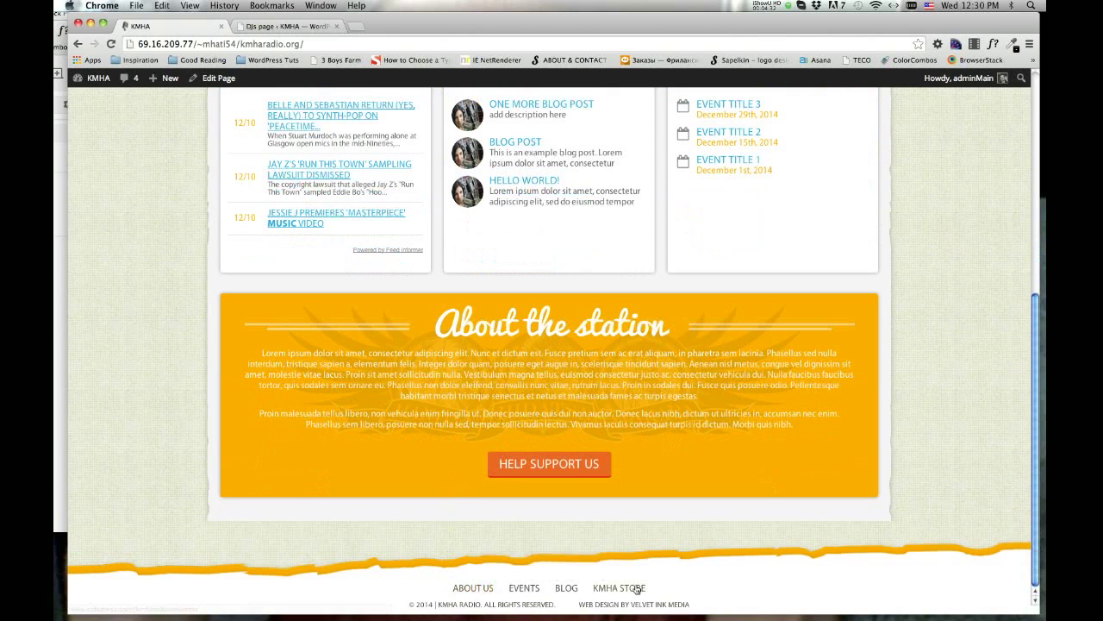
left_click(259, 26)
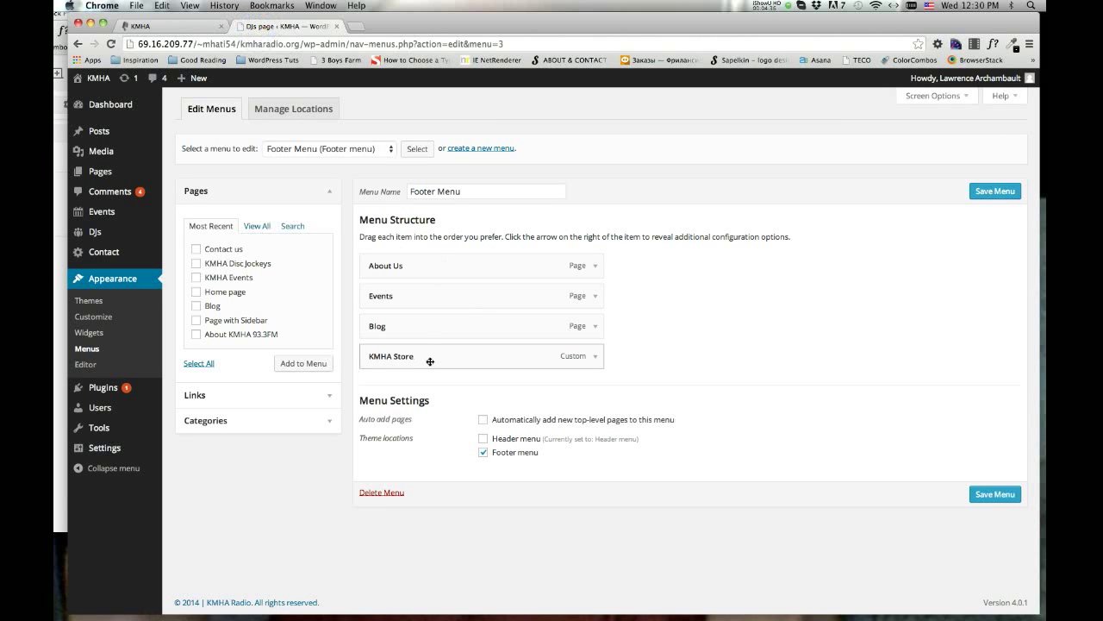
Step: Load the DJ Blogs menu for editing
left_click(298, 150)
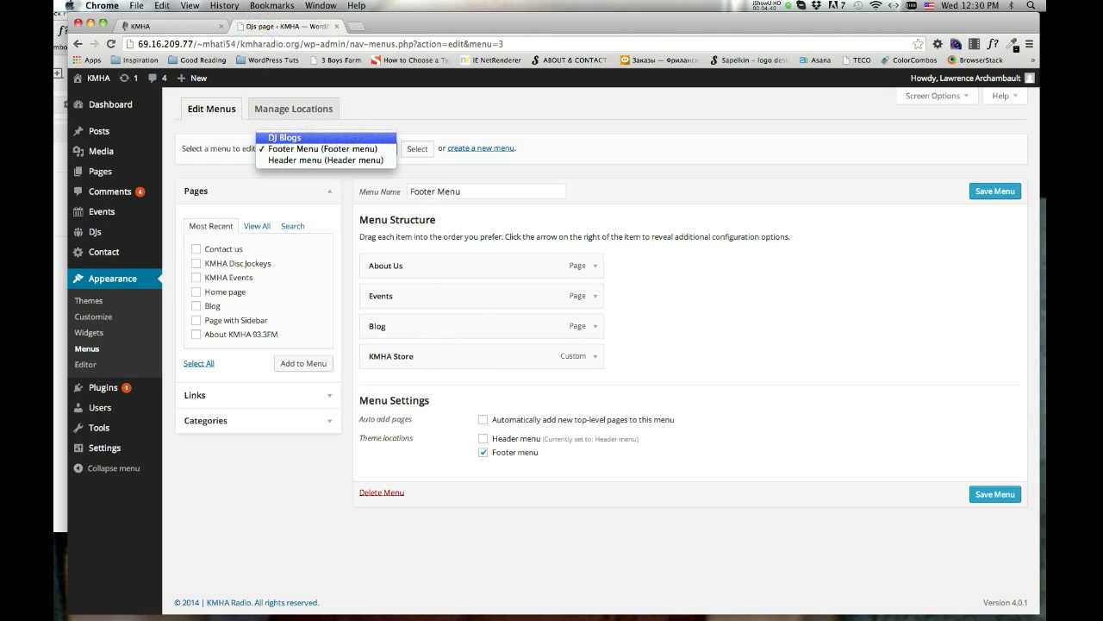
left_click(298, 137)
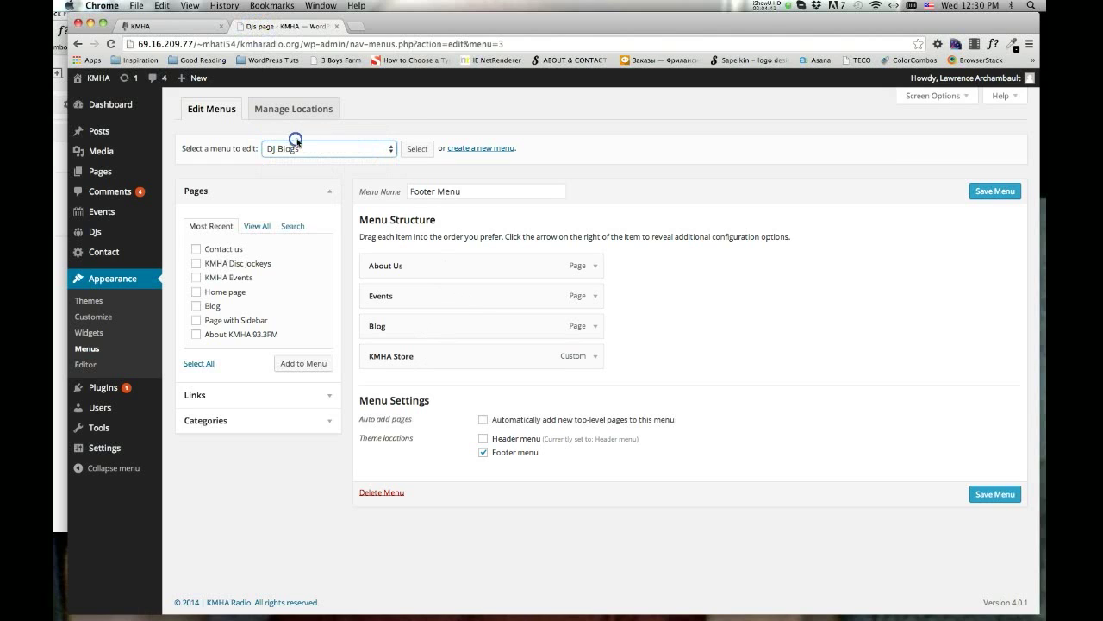
left_click(411, 155)
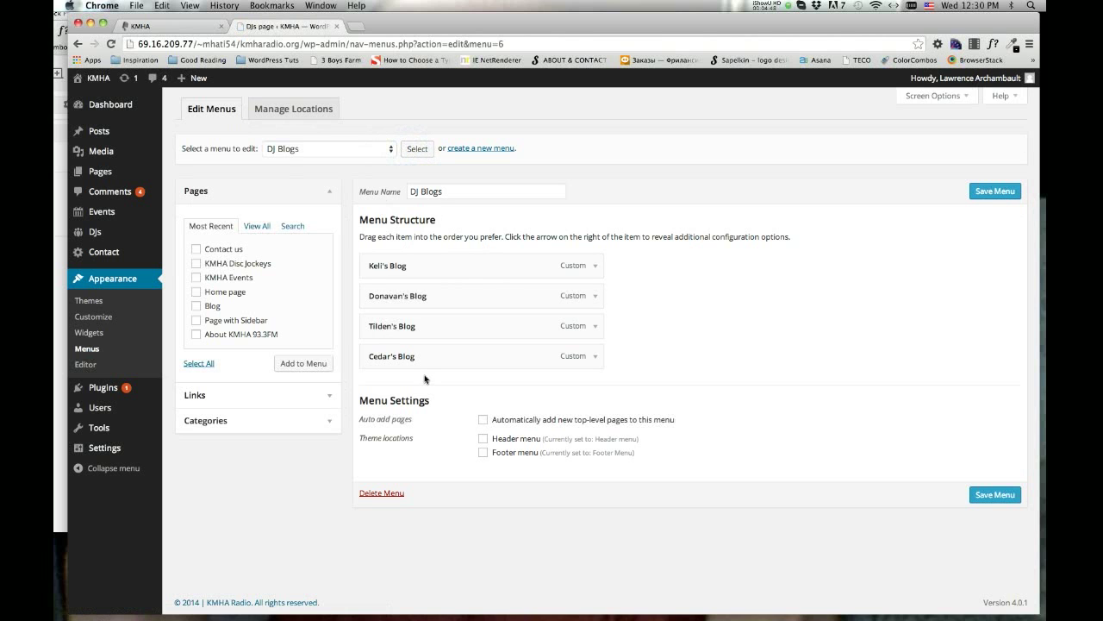
Step: Open the live site's Blog page and compare its Follow Our DJs sidebar list with the DJ Blogs menu items
left_click(187, 26)
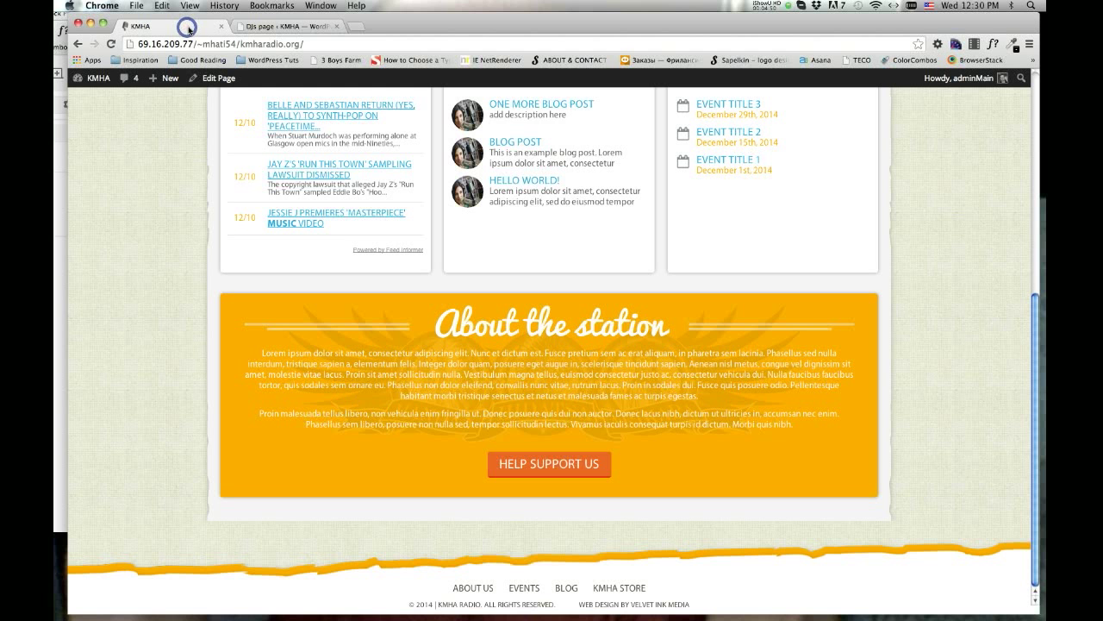
scroll(375, 298, "up", 5)
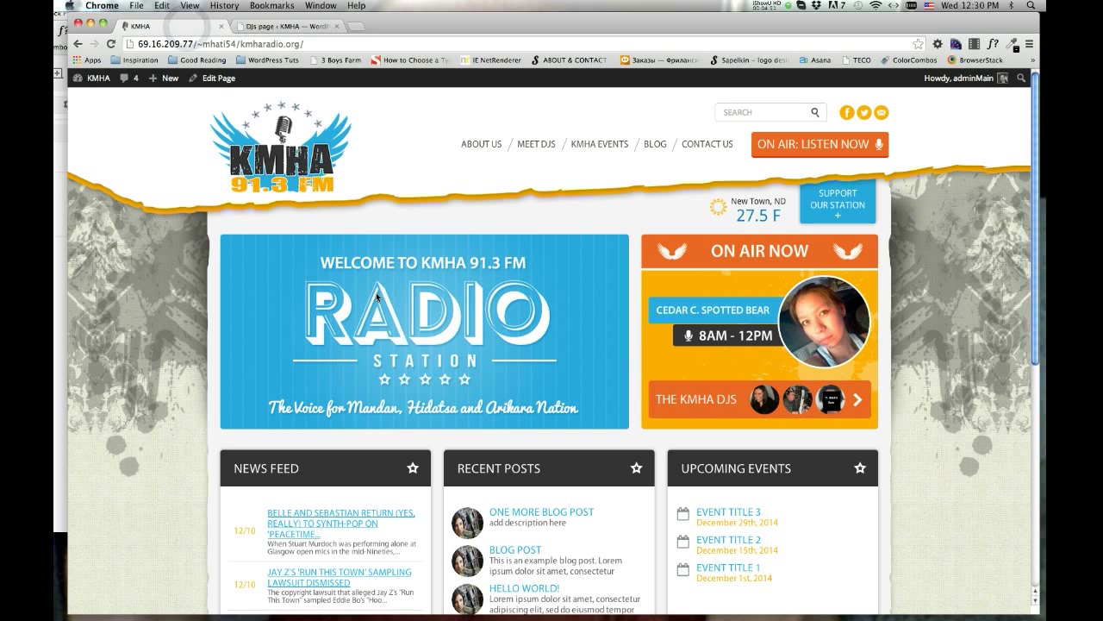
left_click(655, 146)
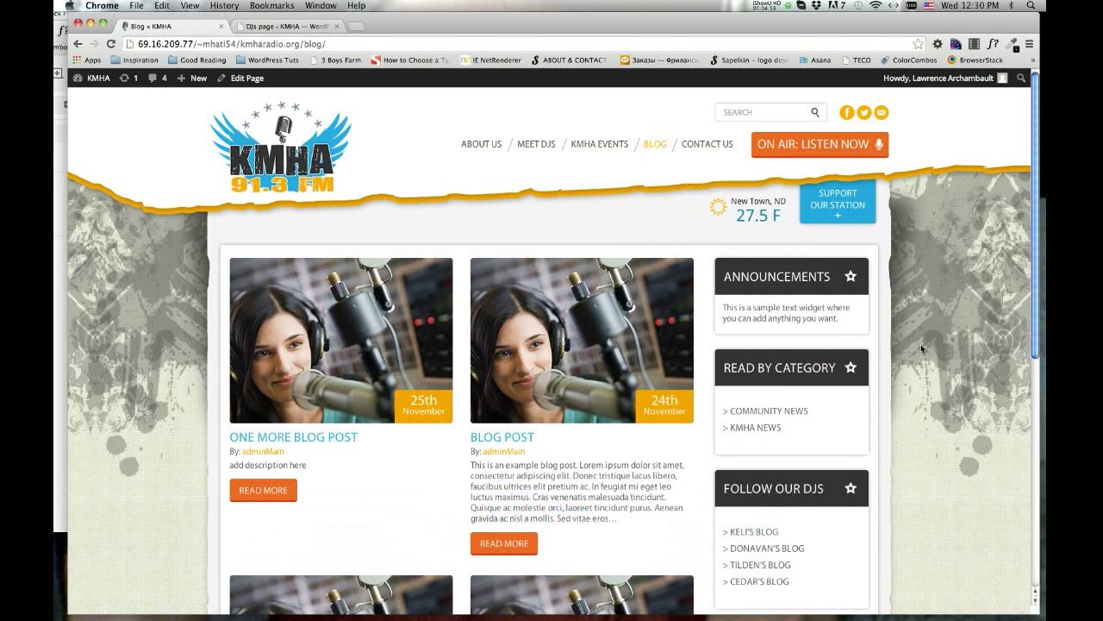
scroll(922, 348, "down", 3)
scroll(921, 348, "down", 1)
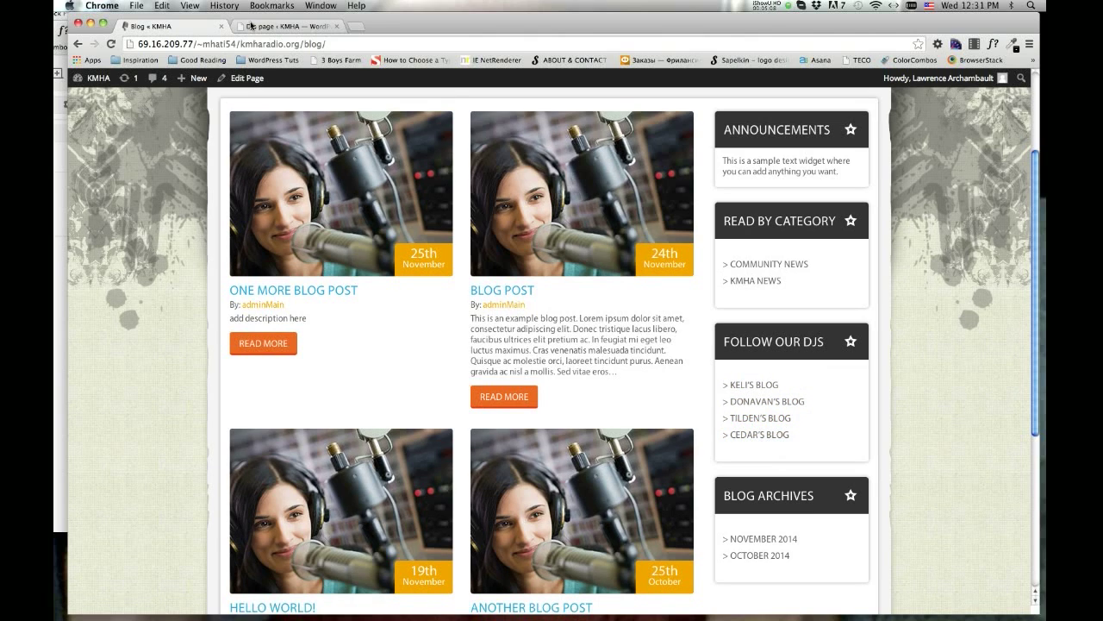
left_click(285, 26)
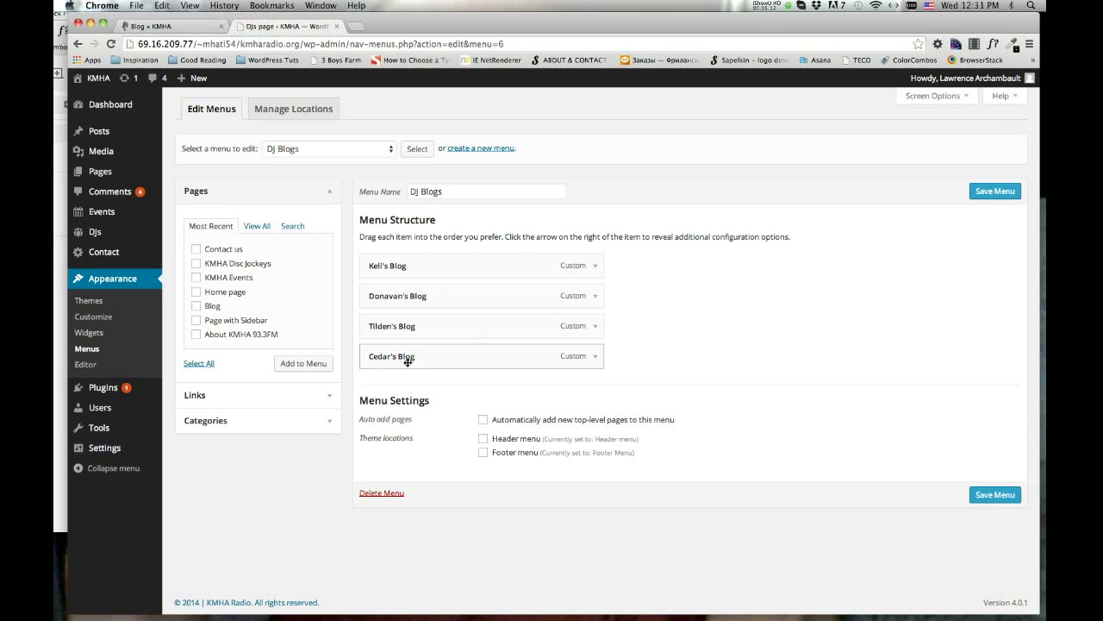
left_click(190, 26)
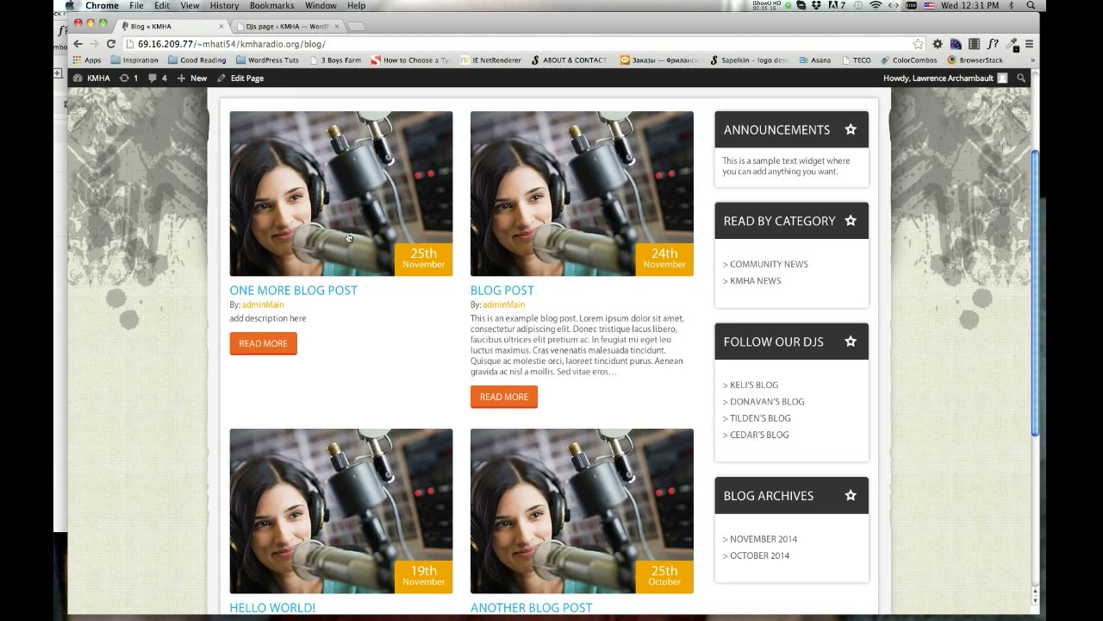
scroll(406, 345, "up", 5)
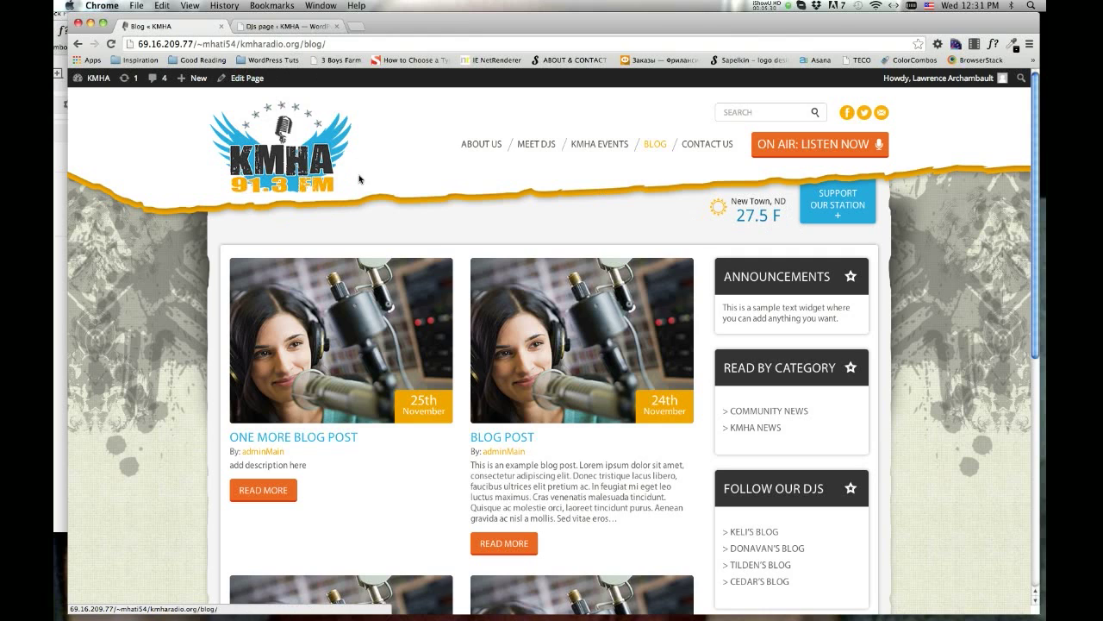
scroll(359, 178, "down", 10)
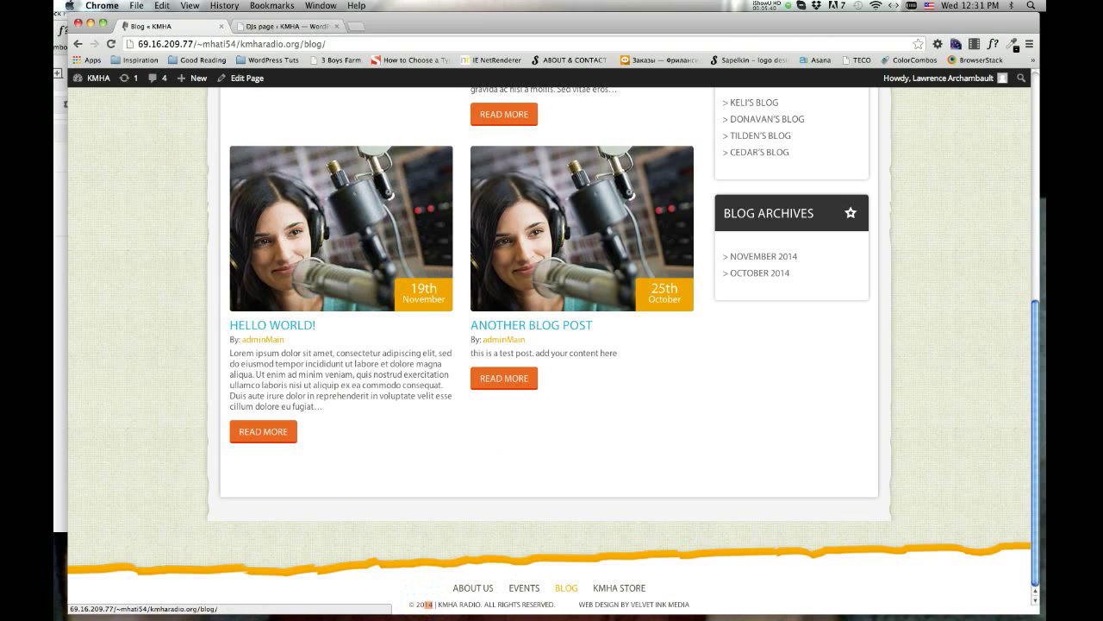
scroll(410, 477, "up", 10)
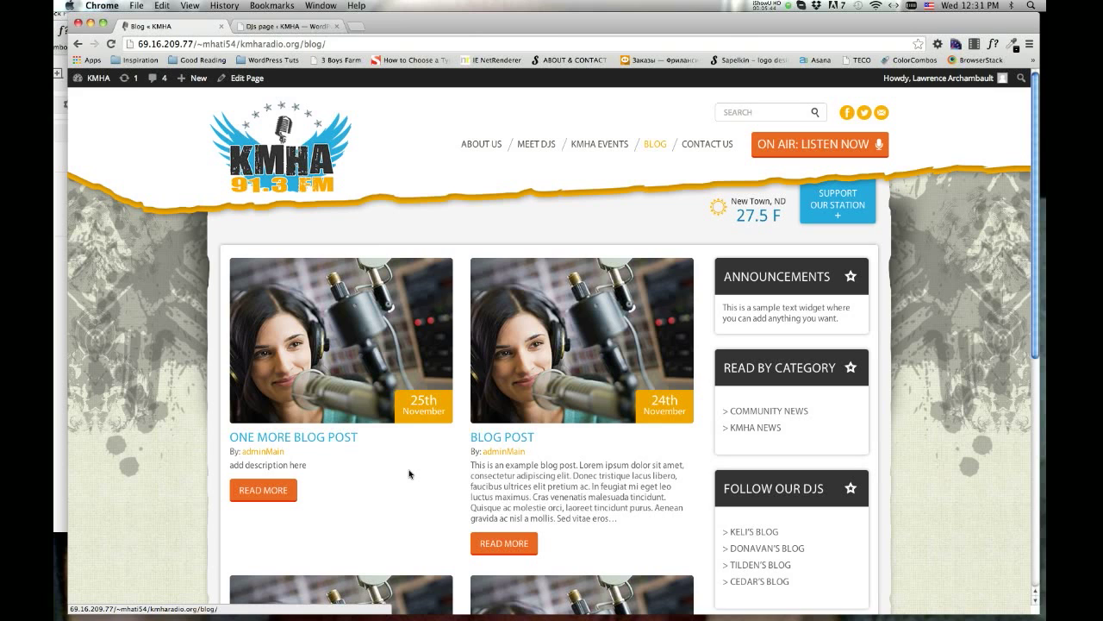
left_click(785, 6)
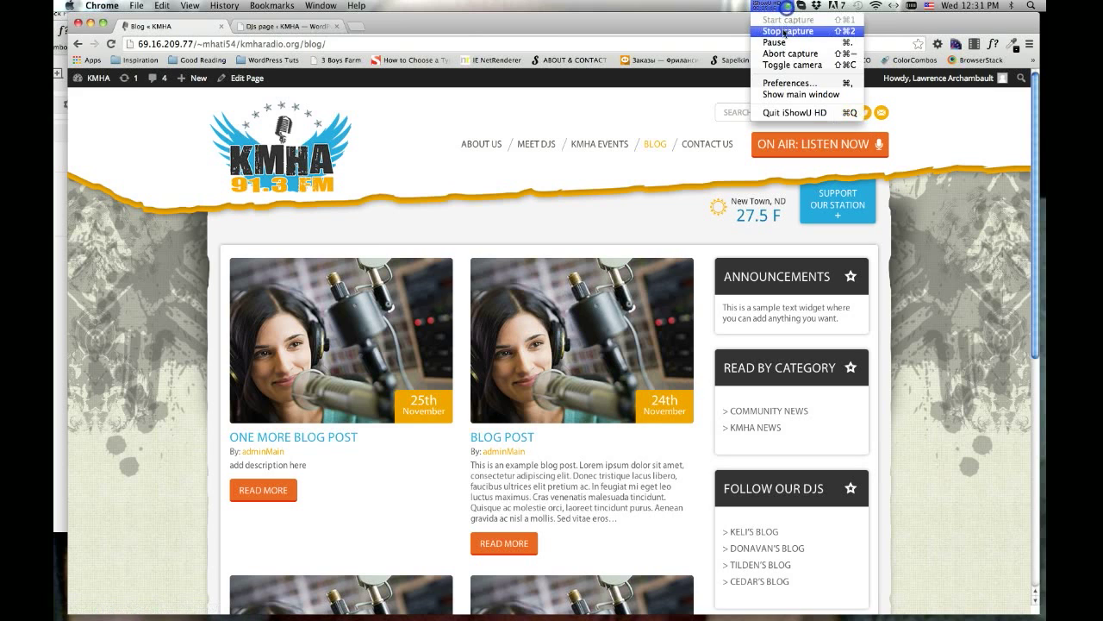